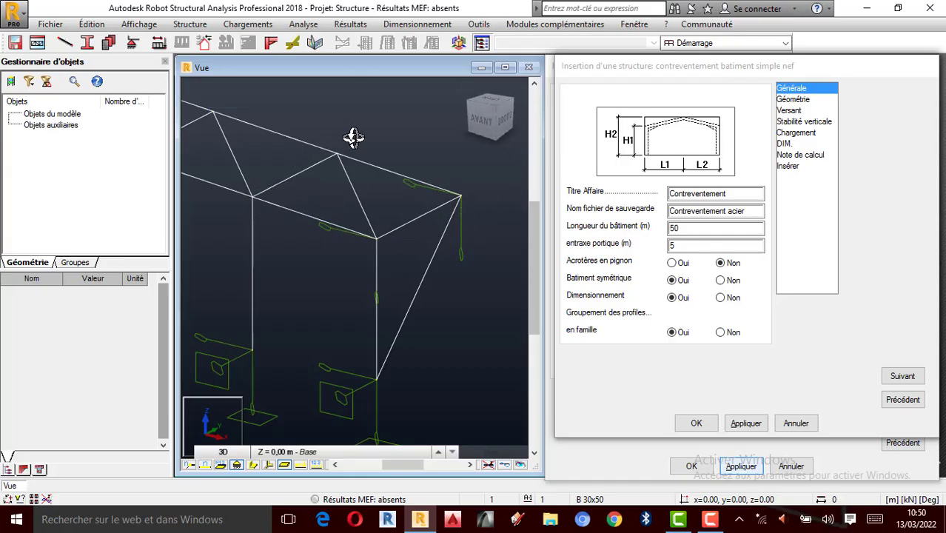
# Examine the 3D wireframe of the bracing structure, including its roof crosses, posts and both end bays.
pyautogui.scroll(-3, 363, 198)
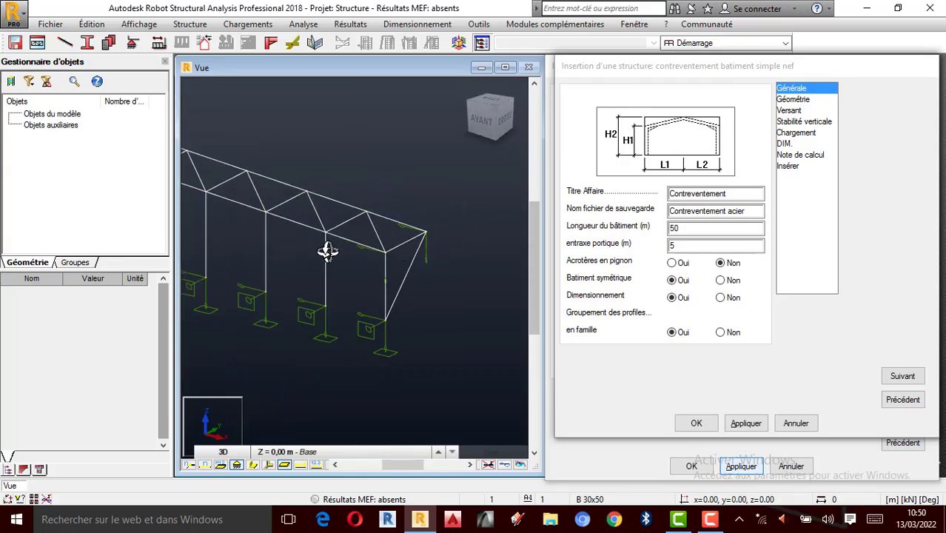
pyautogui.scroll(-3, 364, 307)
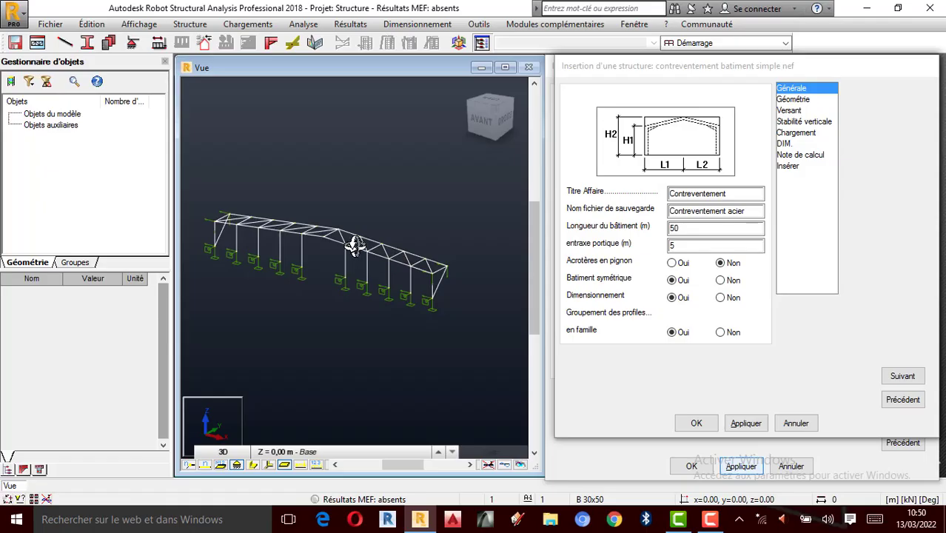
pyautogui.moveTo(354, 246); pyautogui.dragTo(312, 233)
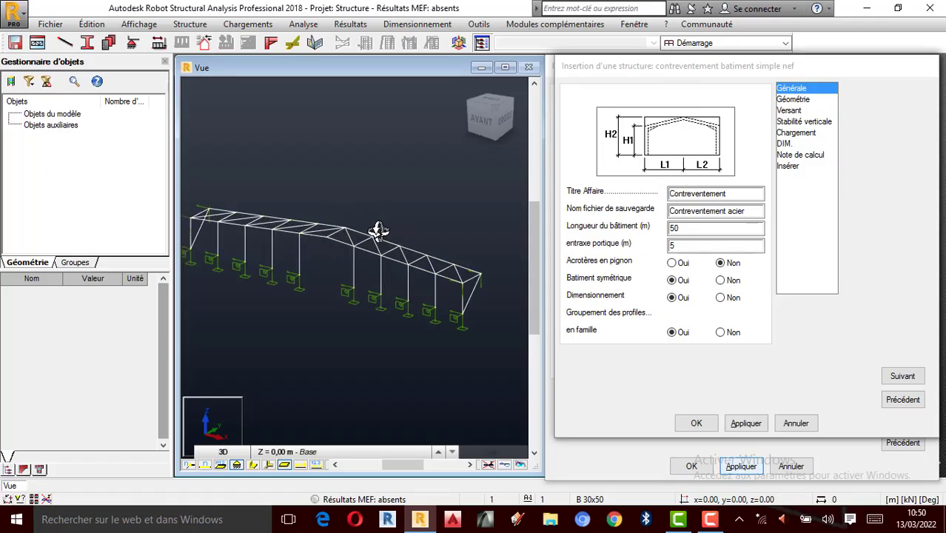
pyautogui.moveTo(345, 238); pyautogui.dragTo(380, 199)
pyautogui.scroll(1, 378, 203)
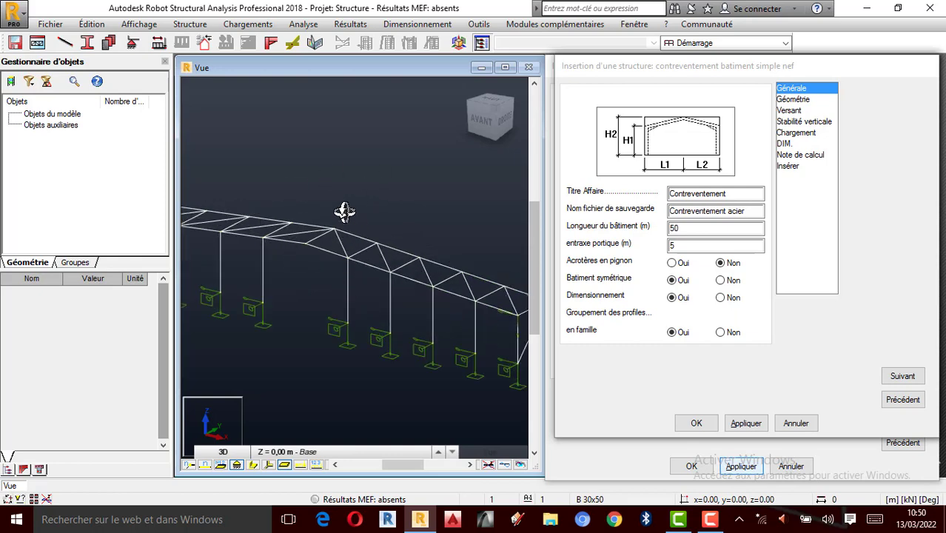
pyautogui.scroll(-1, 360, 209)
pyautogui.scroll(-1, 399, 236)
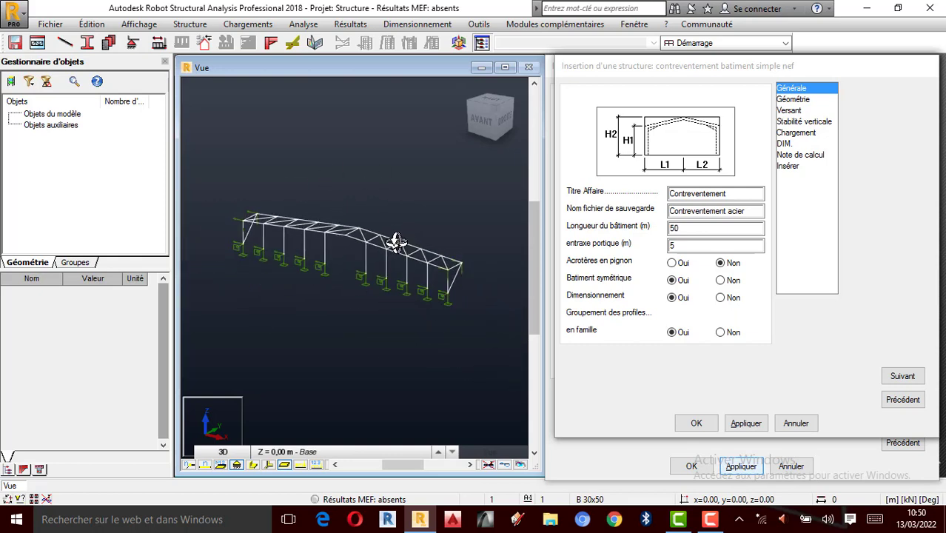
pyautogui.scroll(1, 259, 216)
pyautogui.scroll(1, 259, 210)
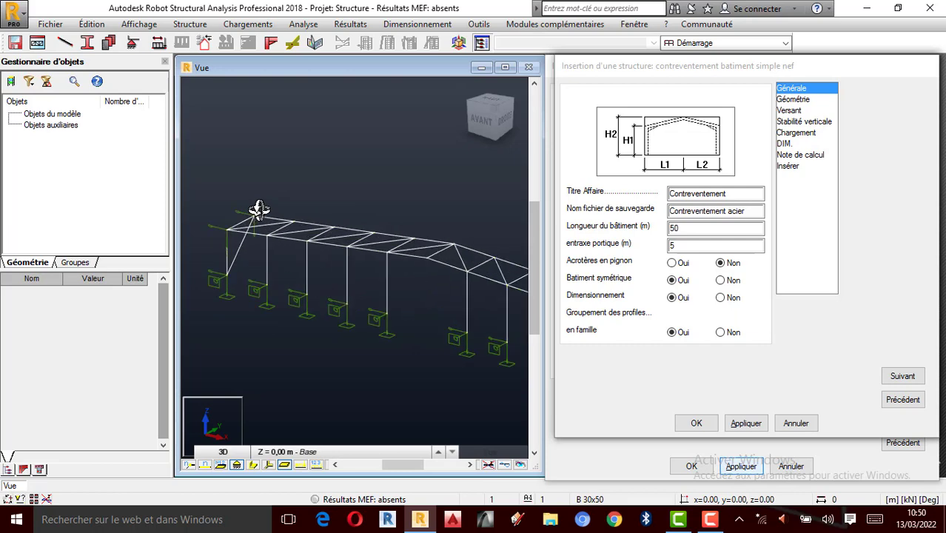
pyautogui.scroll(1, 308, 222)
pyautogui.scroll(-1, 308, 221)
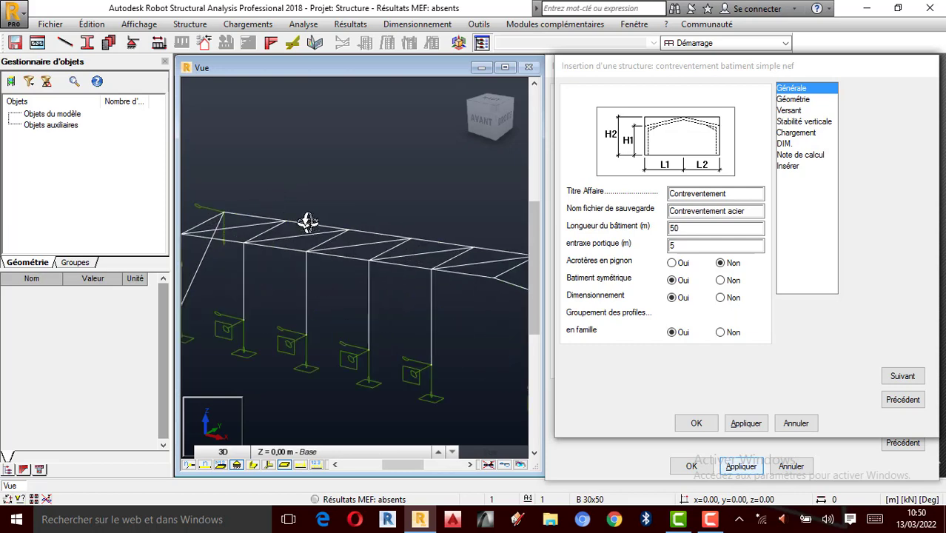
pyautogui.scroll(1, 303, 200)
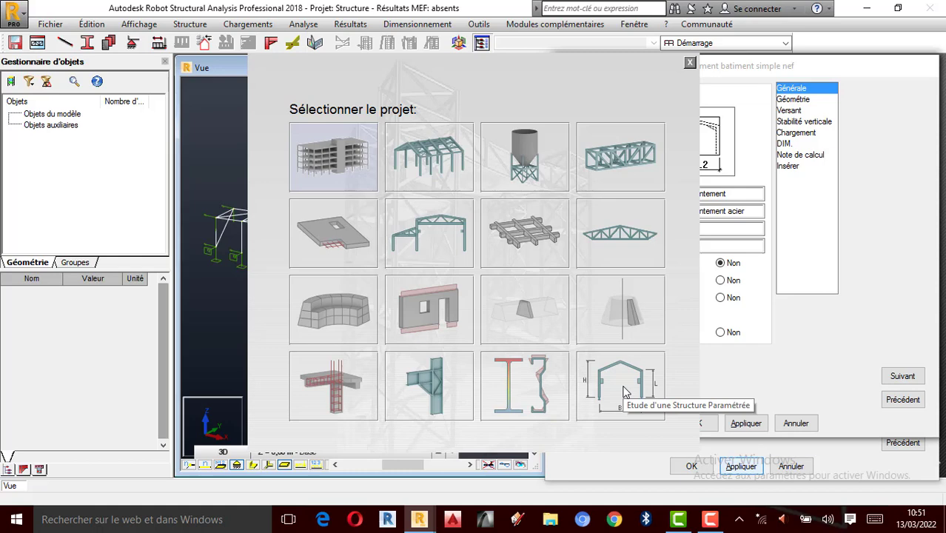
# Start a parametric structure study with the bracing type from the ROBOT LT CM : Outils (pannes, contreventements, etc.) library.
pyautogui.click(624, 385)
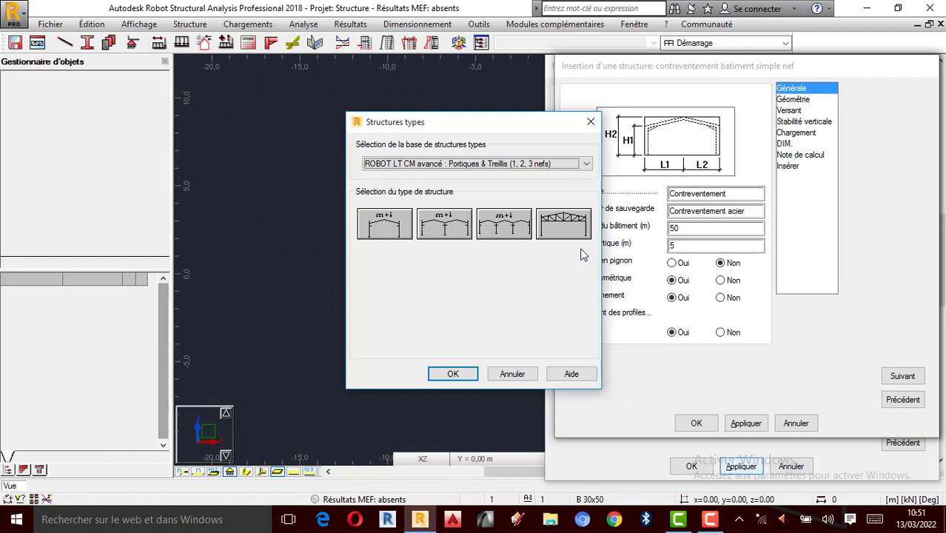
pyautogui.click(589, 171)
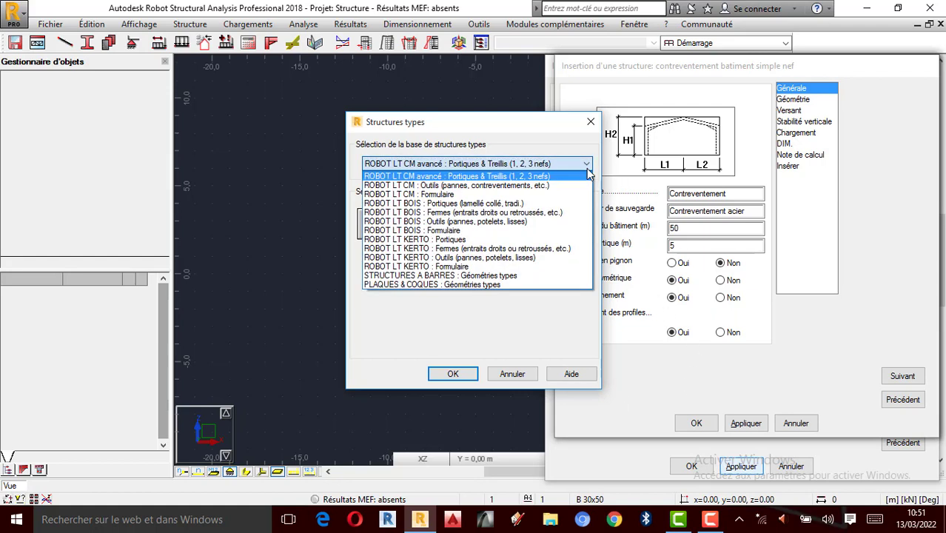
pyautogui.click(505, 185)
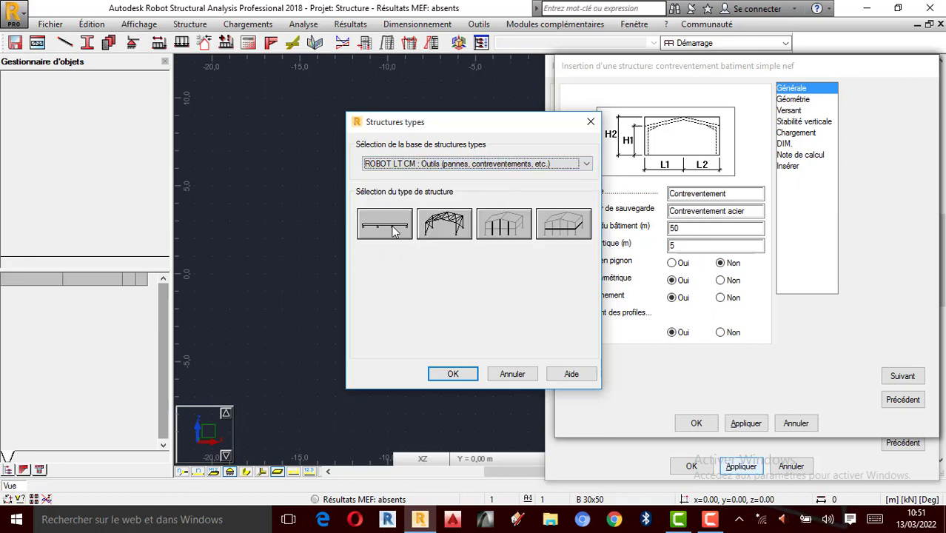
pyautogui.click(447, 234)
pyautogui.click(452, 372)
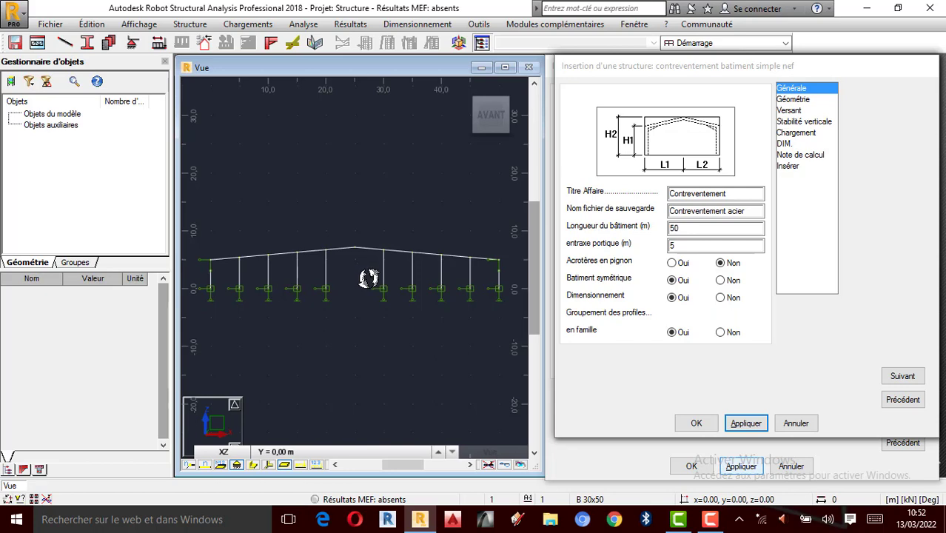
# Try the Non option for Batiment symétrique in the general parameters and restore it to Oui.
pyautogui.scroll(1, 393, 246)
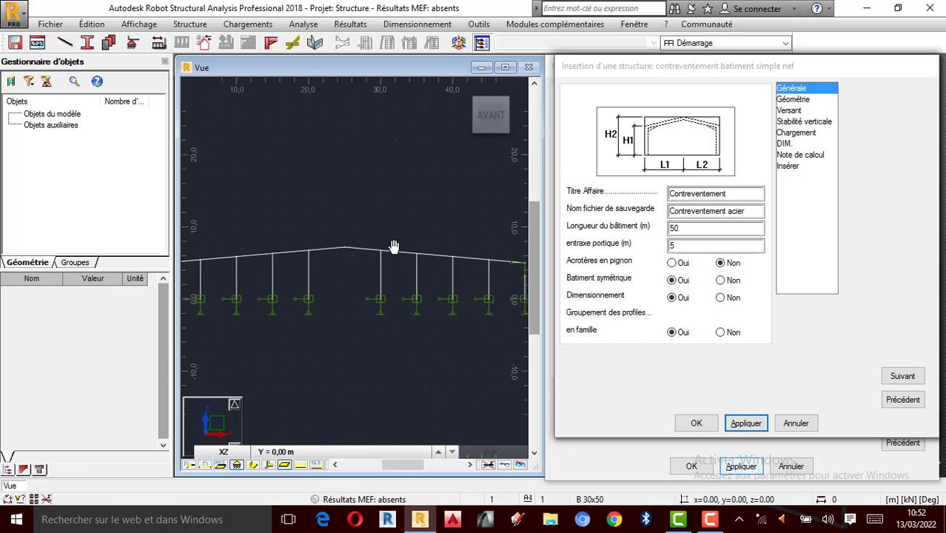
pyautogui.scroll(-1, 348, 250)
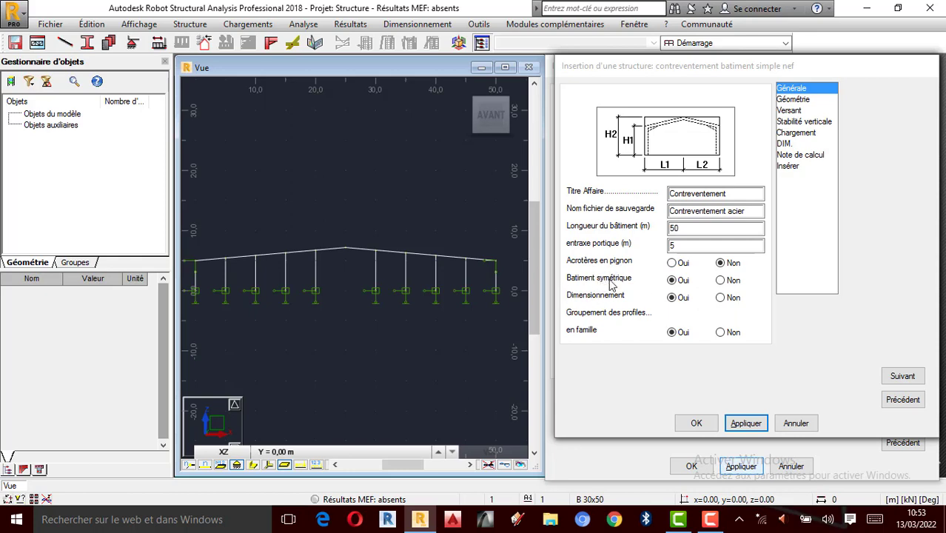
pyautogui.click(721, 282)
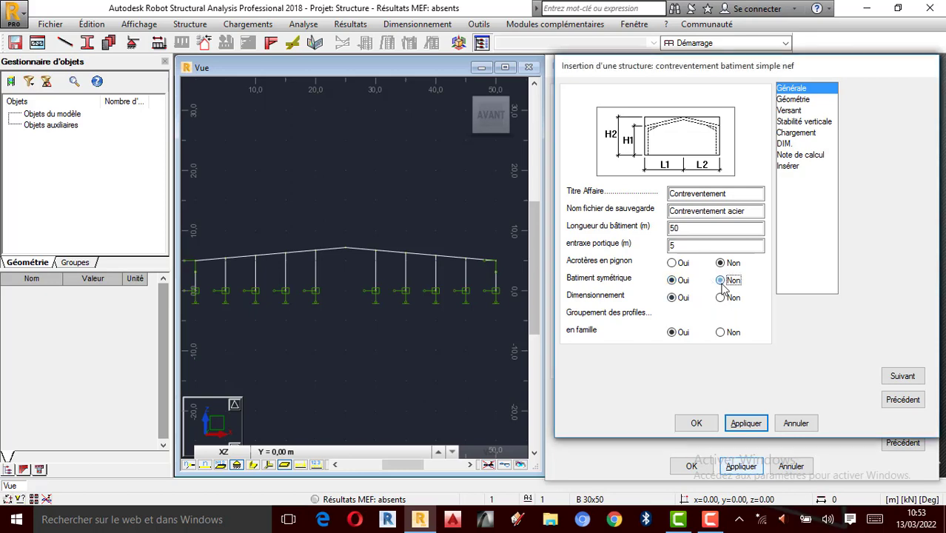
pyautogui.click(672, 282)
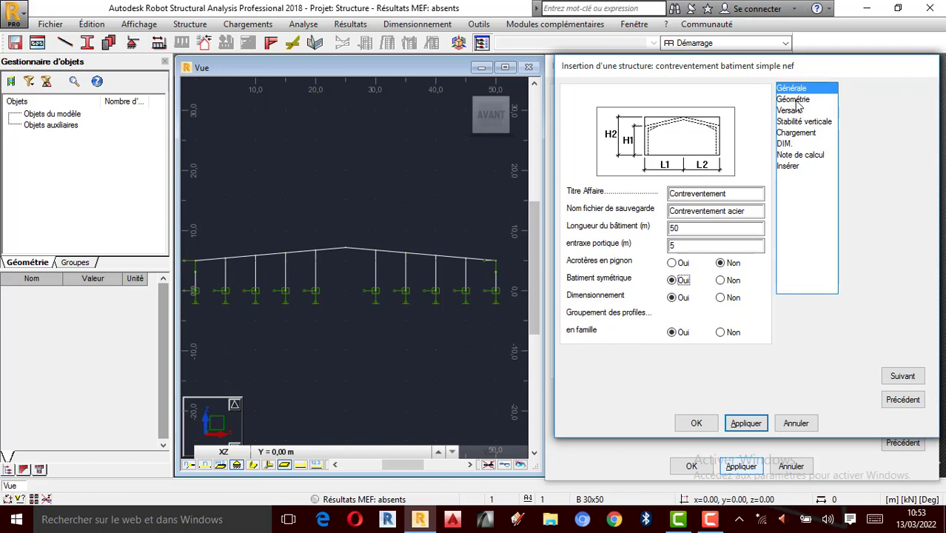
# Choose 2 for Nombre de palée in the bracing's Géométrie parameters.
pyautogui.click(797, 102)
pyautogui.click(732, 215)
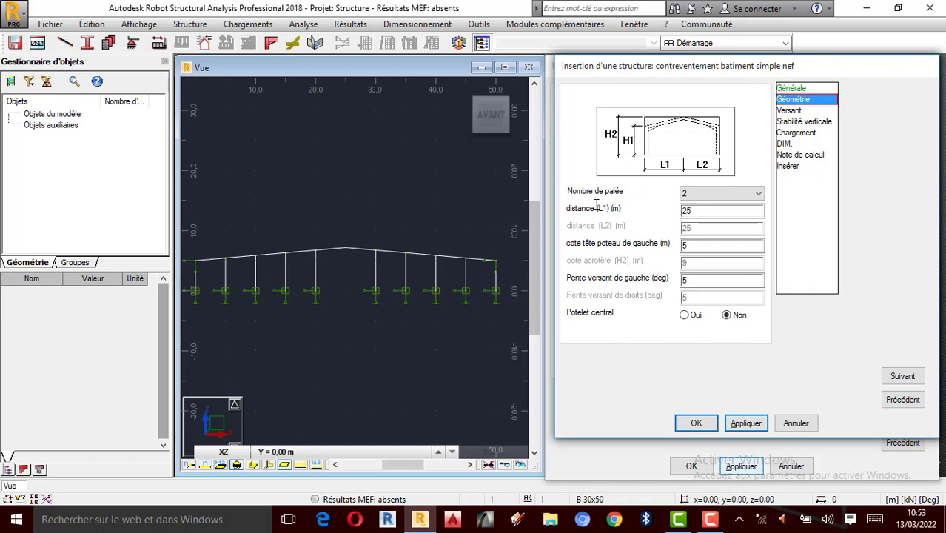
pyautogui.click(711, 193)
pyautogui.click(709, 215)
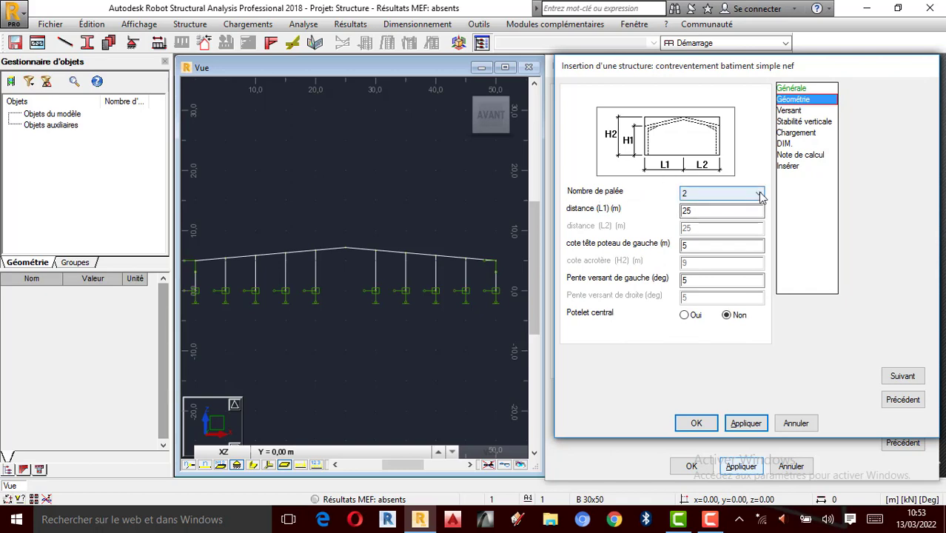
pyautogui.click(710, 193)
pyautogui.click(709, 215)
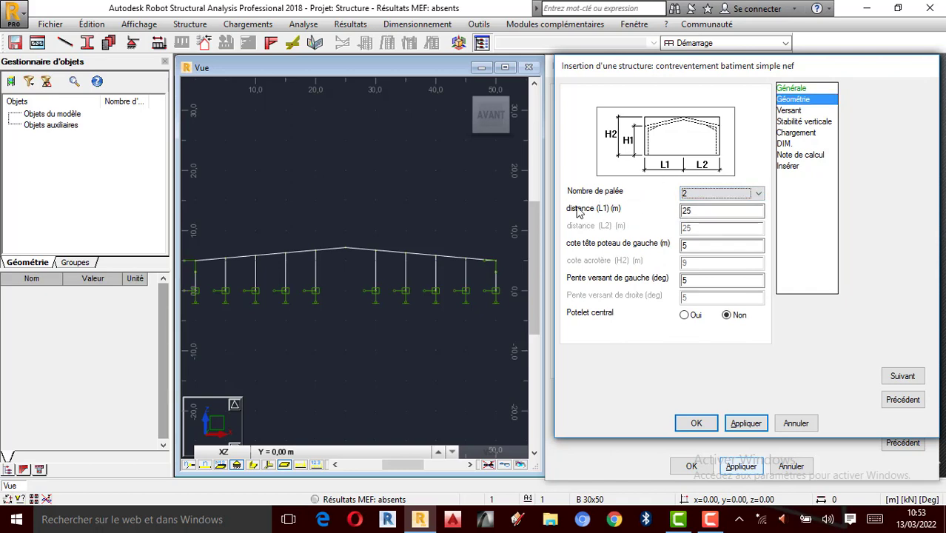
# Set the distance (L1) to 25 m in the Géométrie parameters.
pyautogui.click(717, 245)
pyautogui.hotkey('shift', 'Tab')
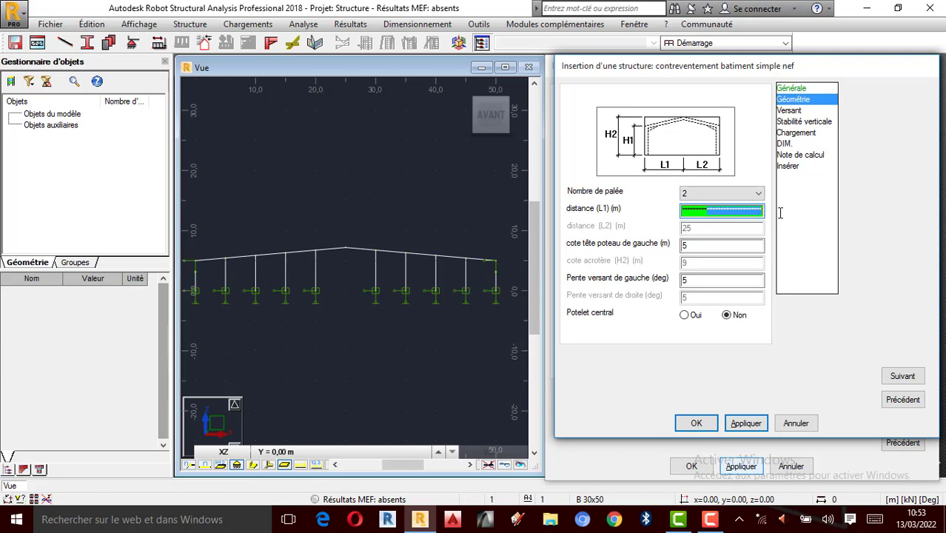
pyautogui.press('BackSpace')
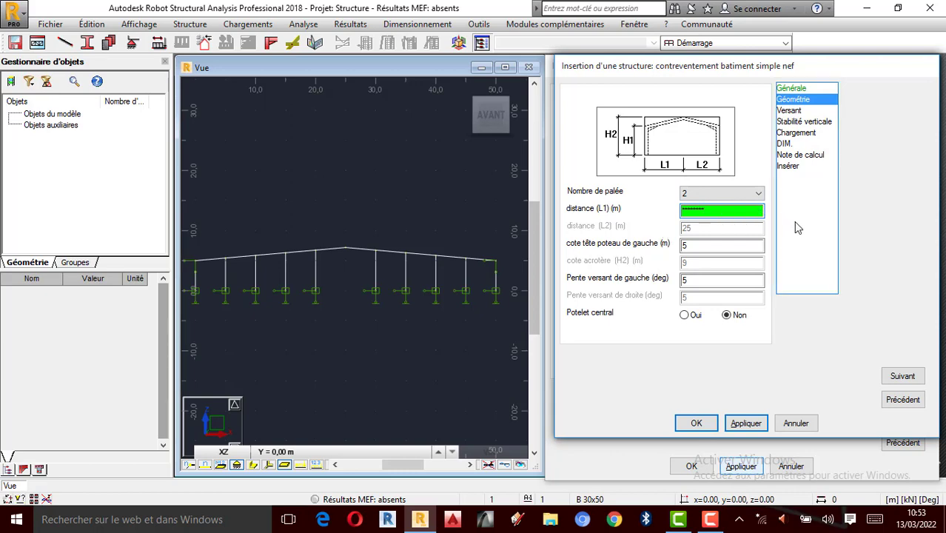
pyautogui.moveTo(705, 209); pyautogui.dragTo(666, 209)
pyautogui.press('BackSpace')
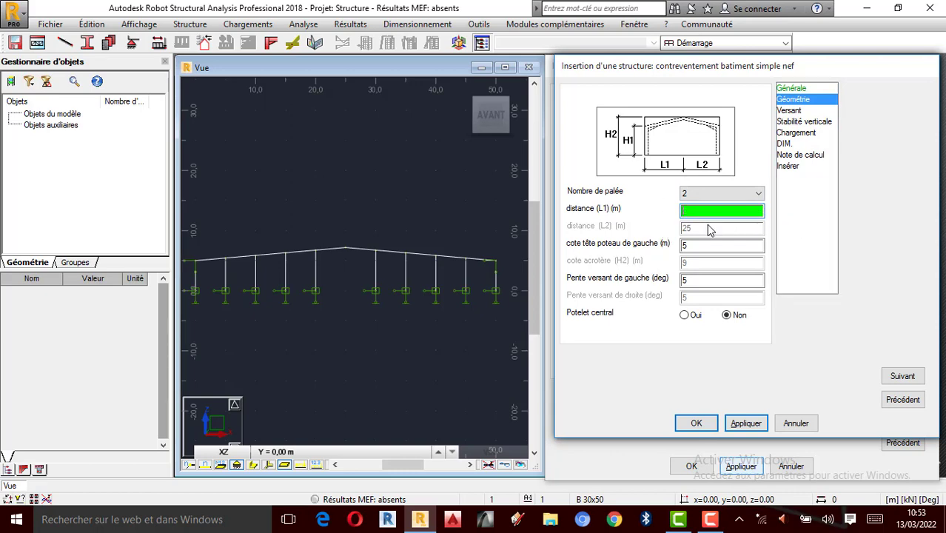
pyautogui.write('25')
pyautogui.click(711, 520)
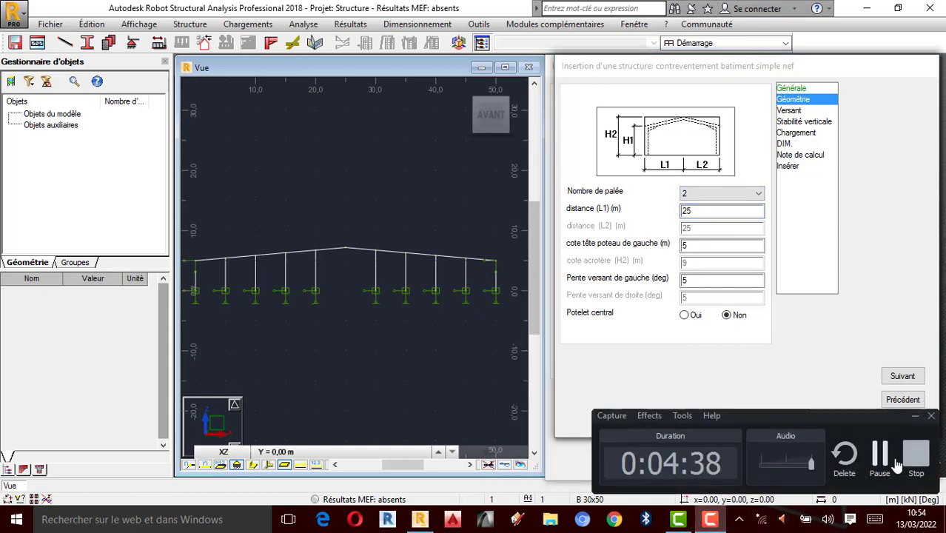
pyautogui.click(879, 456)
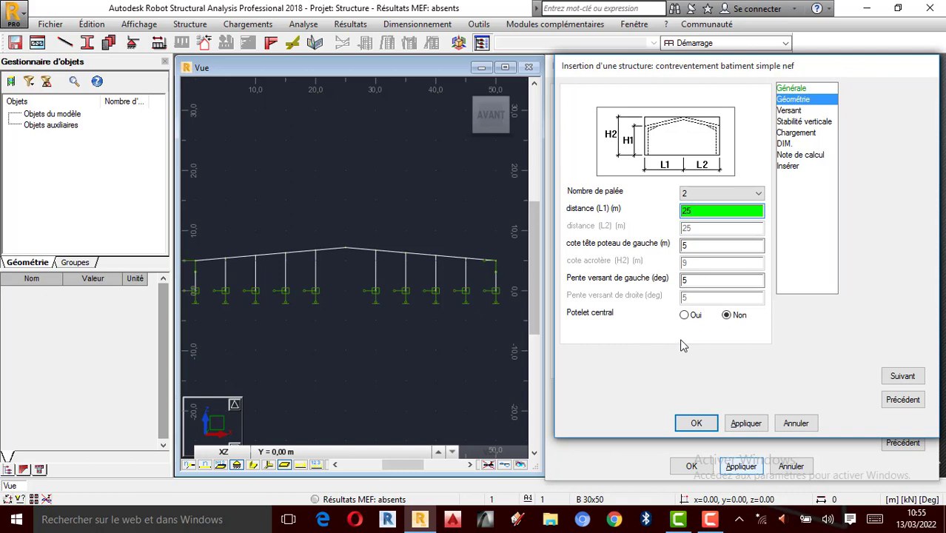
# In the Versant parameters, set Système en traction/compression to Non and the left slope's number of crosses to 4, and generate the structure.
pyautogui.click(791, 110)
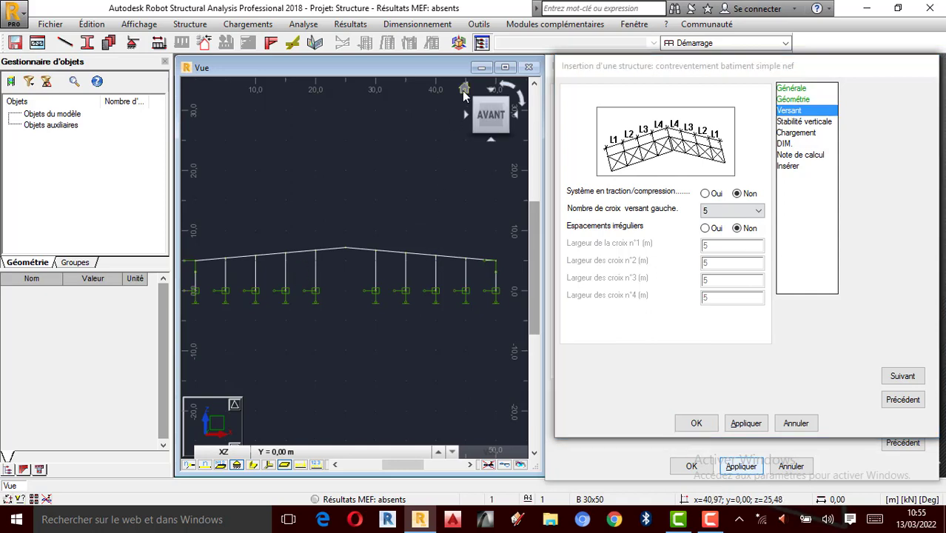
pyautogui.moveTo(490, 117); pyautogui.dragTo(428, 285)
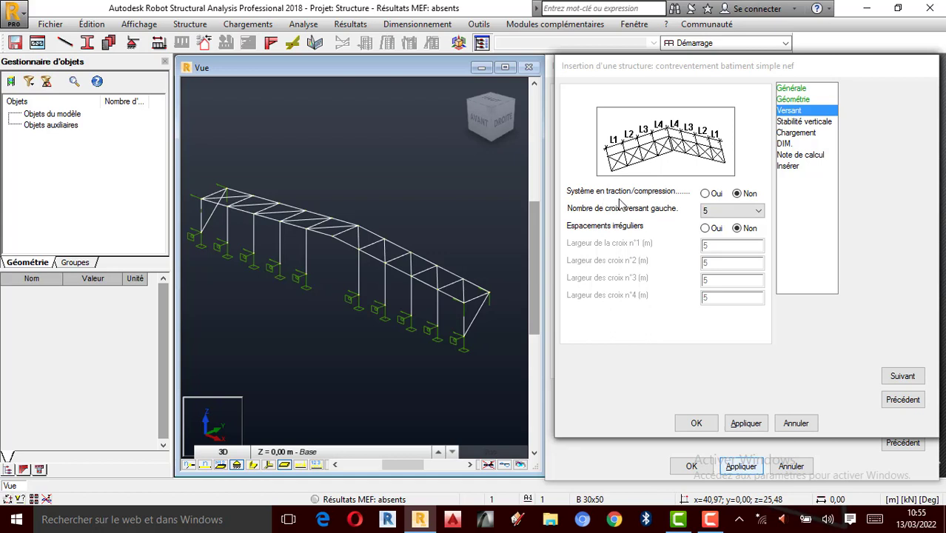
pyautogui.click(705, 194)
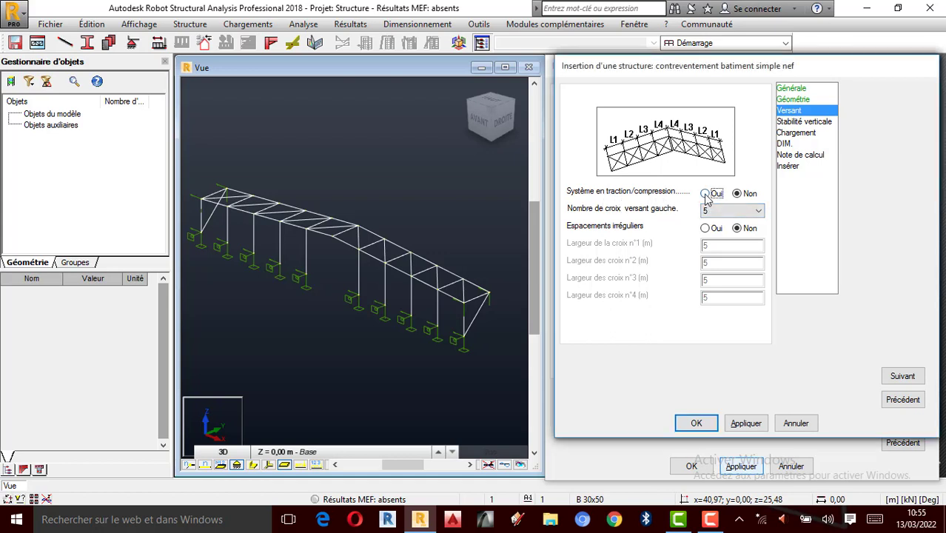
pyautogui.click(748, 194)
pyautogui.click(764, 214)
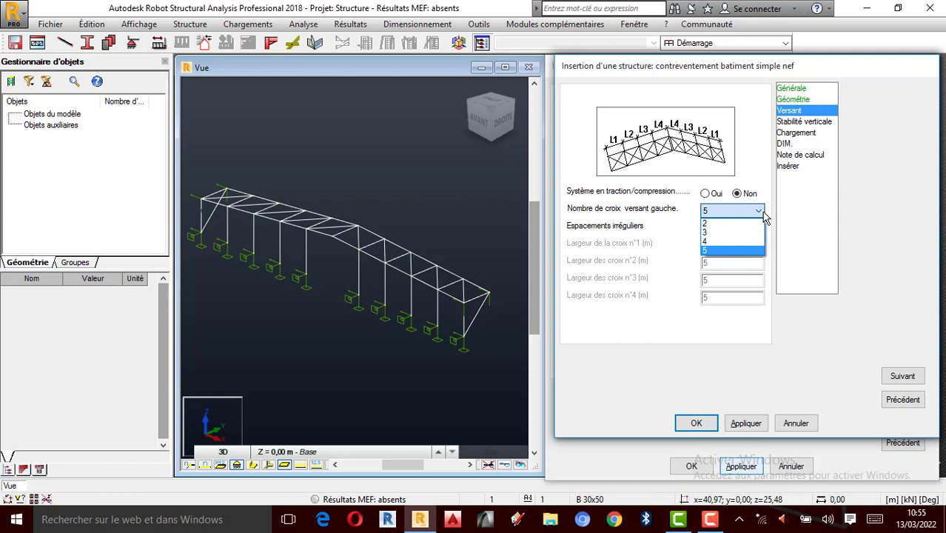
pyautogui.click(718, 241)
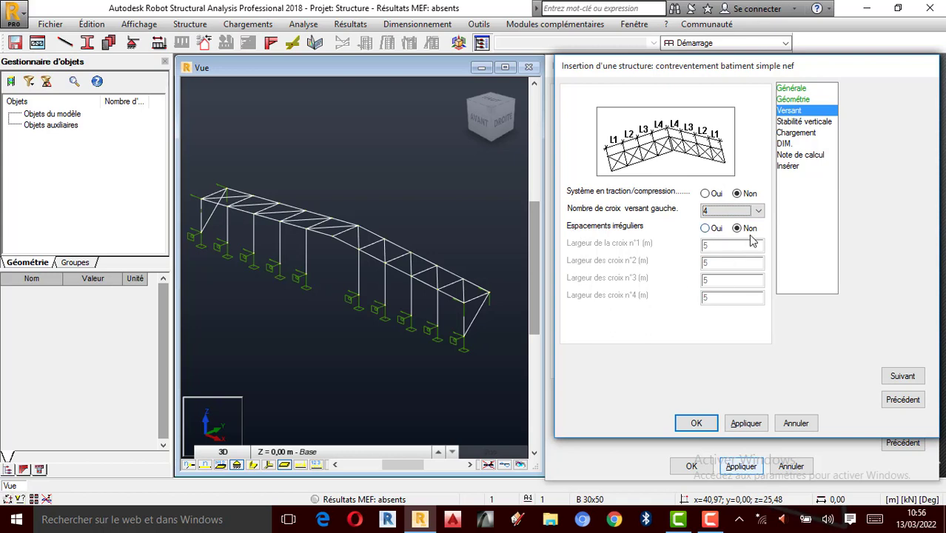
pyautogui.click(697, 424)
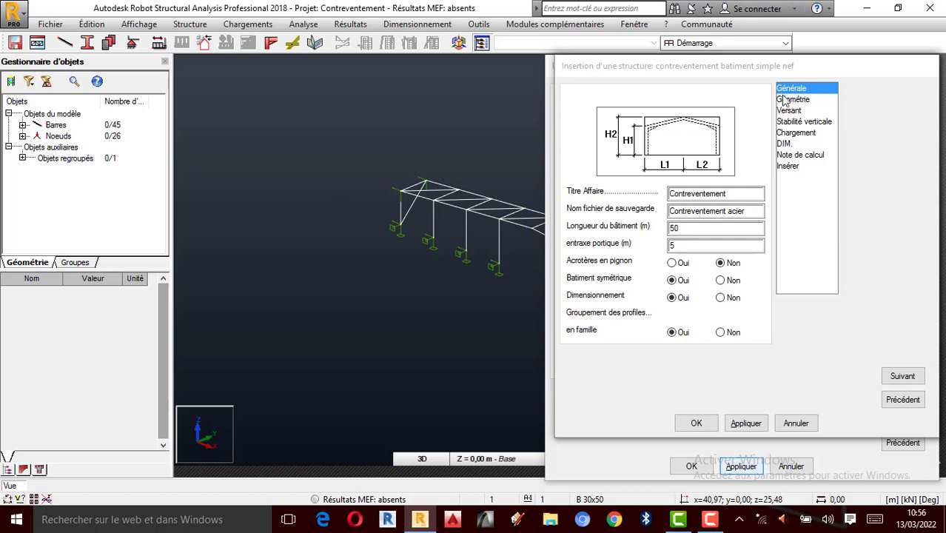
pyautogui.click(710, 521)
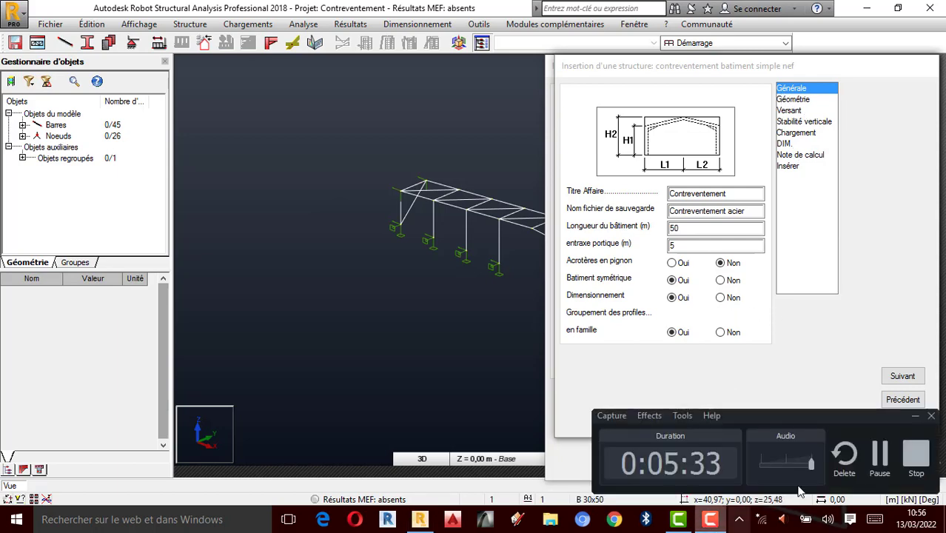
pyautogui.click(885, 456)
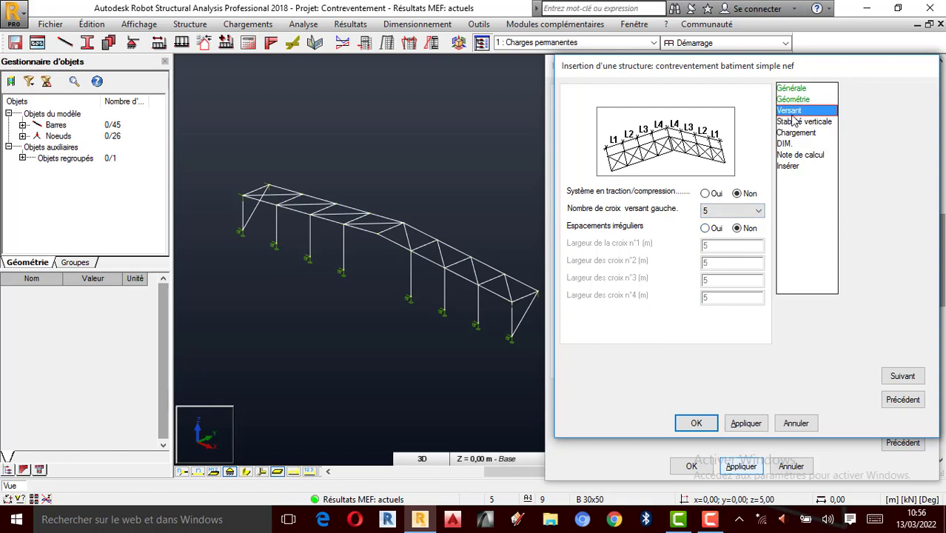
# Open the Stabilité verticale parameters of the bracing structure.
pyautogui.click(793, 122)
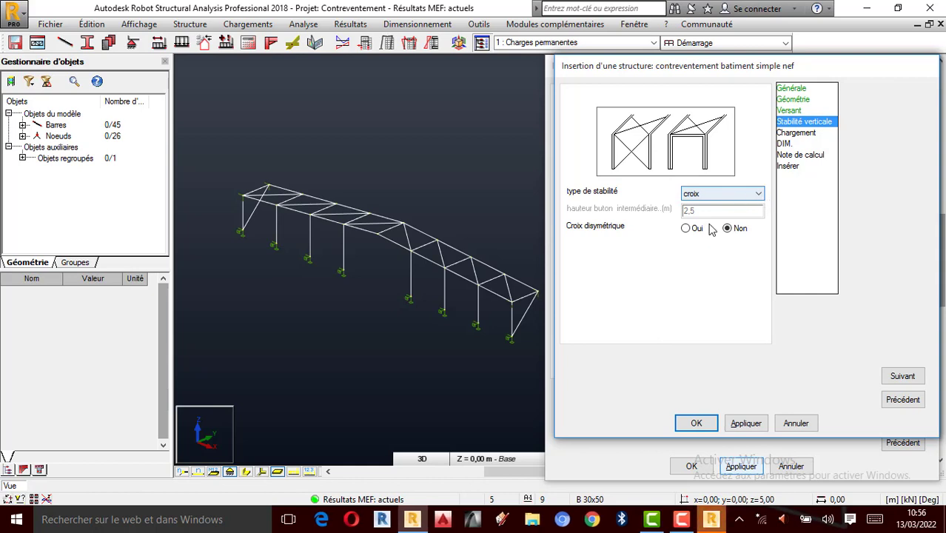
pyautogui.click(722, 523)
pyautogui.write('^^^^^^^^^^^^^^^^^^^^^^^^^^^^^^^^^^^^^^^^^^^^^^^^^^^^^^')
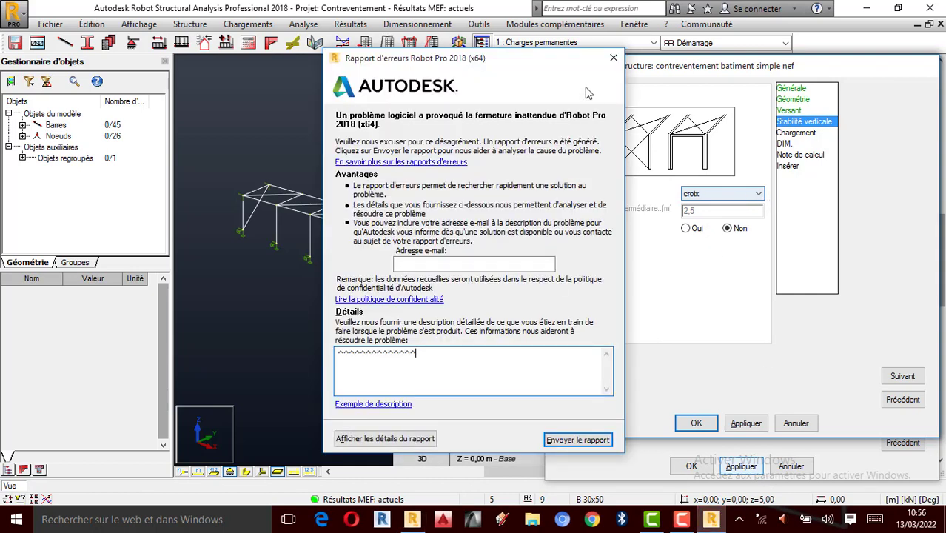
pyautogui.click(683, 520)
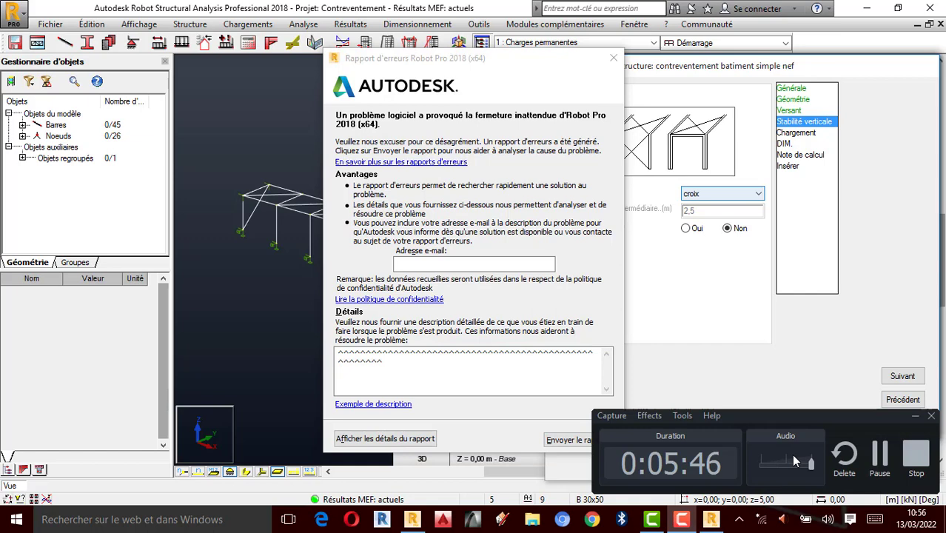
pyautogui.click(880, 456)
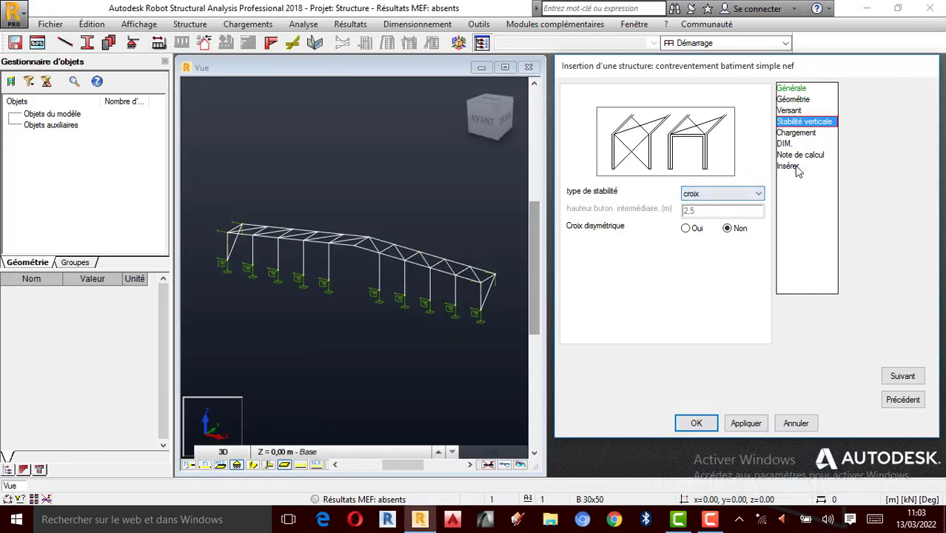
# Open the Chargement parameters of the bracing and choose Tôle as Type de couverture.
pyautogui.click(797, 134)
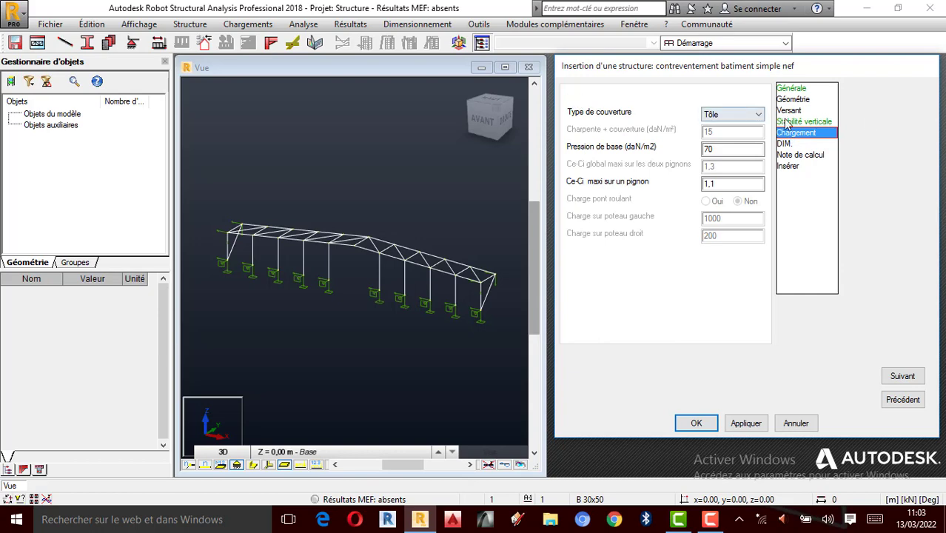
pyautogui.click(759, 116)
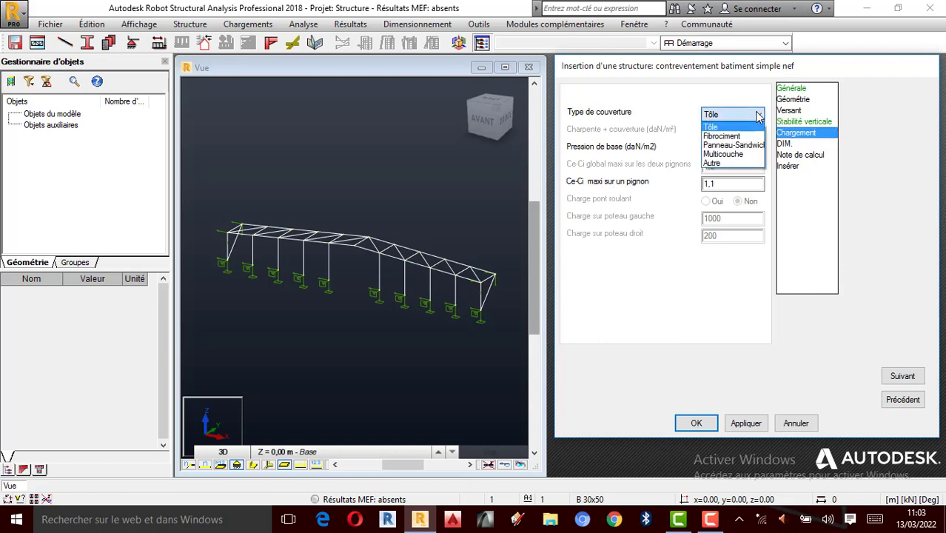
pyautogui.click(726, 117)
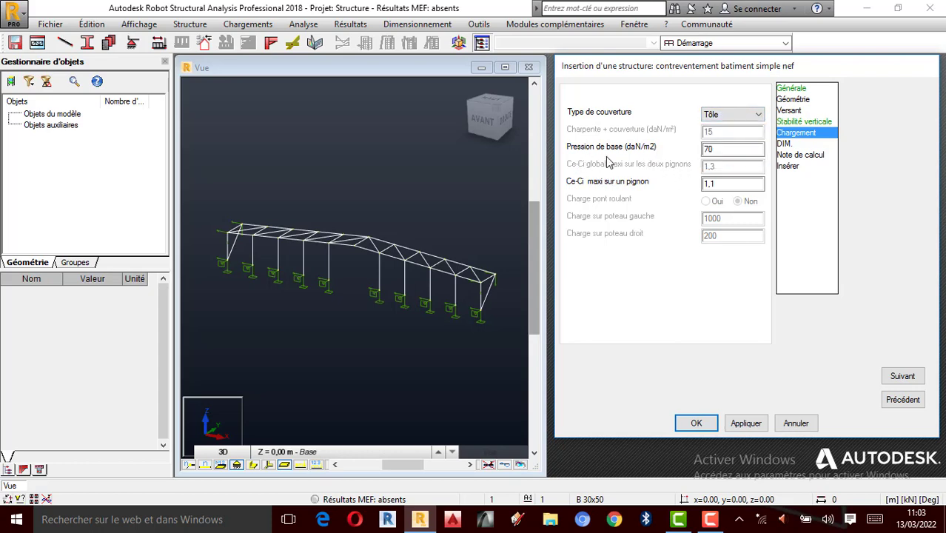
# Set Pression de base to 60 daN/m2 in the Chargement parameters.
pyautogui.doubleClick(720, 150)
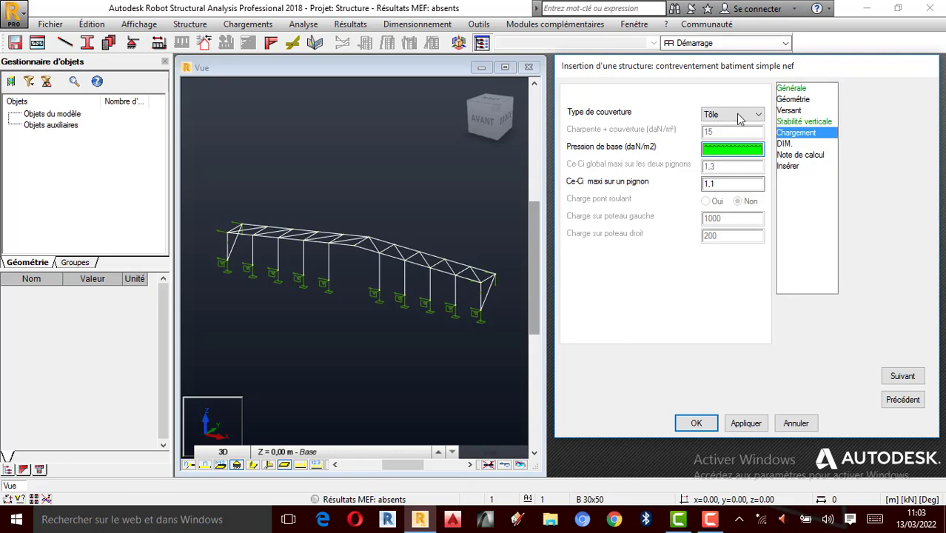
pyautogui.moveTo(709, 150); pyautogui.dragTo(789, 156)
pyautogui.click(728, 148)
pyautogui.moveTo(706, 153); pyautogui.dragTo(813, 158)
pyautogui.click(740, 154)
pyautogui.moveTo(708, 150); pyautogui.dragTo(797, 153)
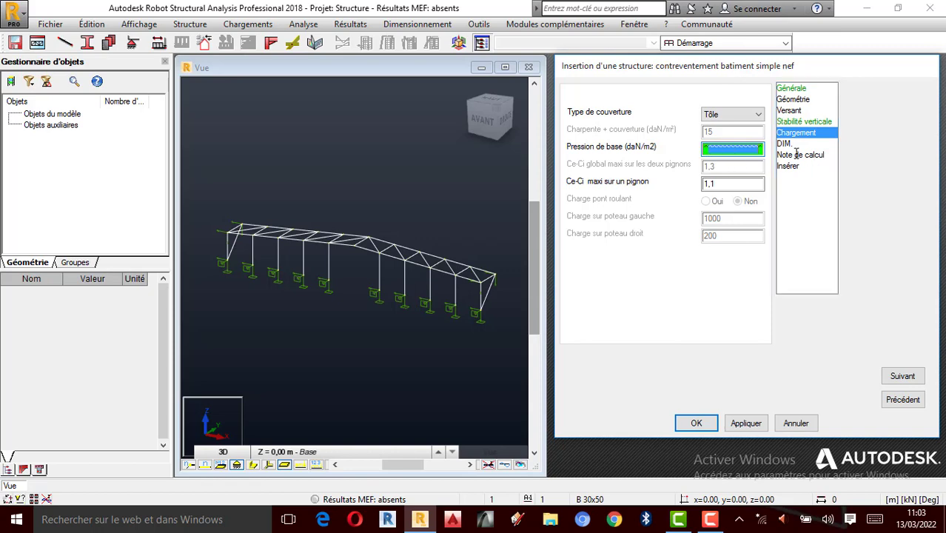
pyautogui.click(737, 152)
pyautogui.moveTo(708, 147); pyautogui.dragTo(811, 156)
pyautogui.click(742, 154)
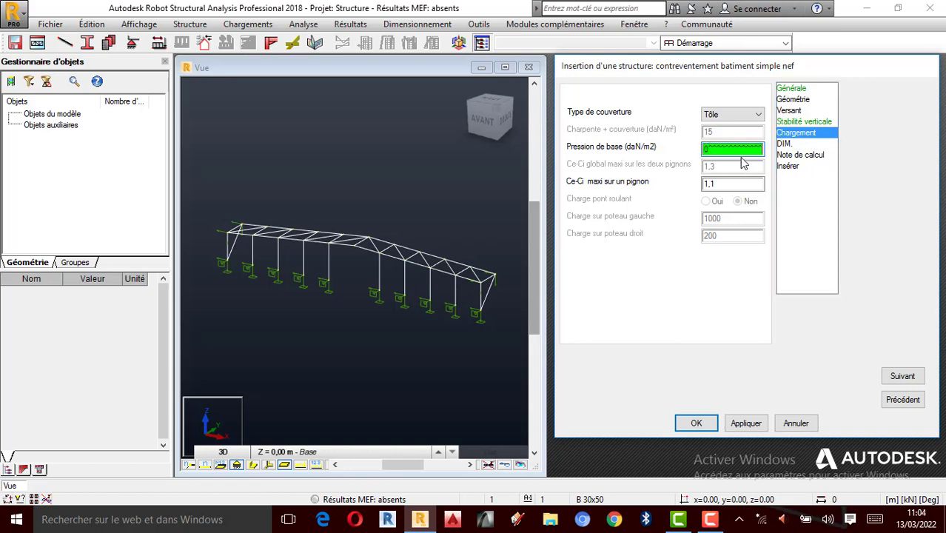
pyautogui.moveTo(710, 149); pyautogui.dragTo(820, 156)
pyautogui.click(707, 148)
pyautogui.write('^^^')
pyautogui.moveTo(758, 150); pyautogui.dragTo(596, 134)
pyautogui.write('6')
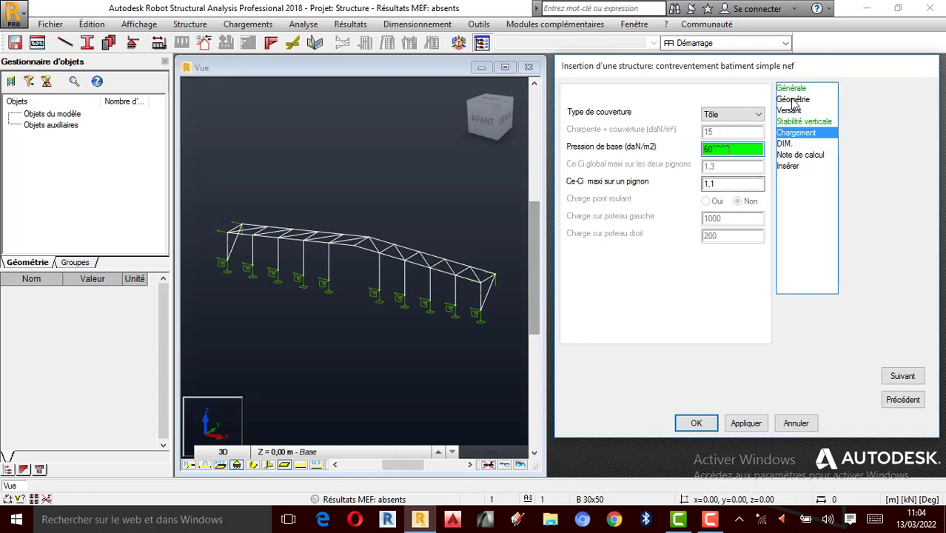
# Go through the Géométrie and Versant parameters and apply the DIM. parameters with the CAE profile families.
pyautogui.click(792, 99)
pyautogui.click(791, 112)
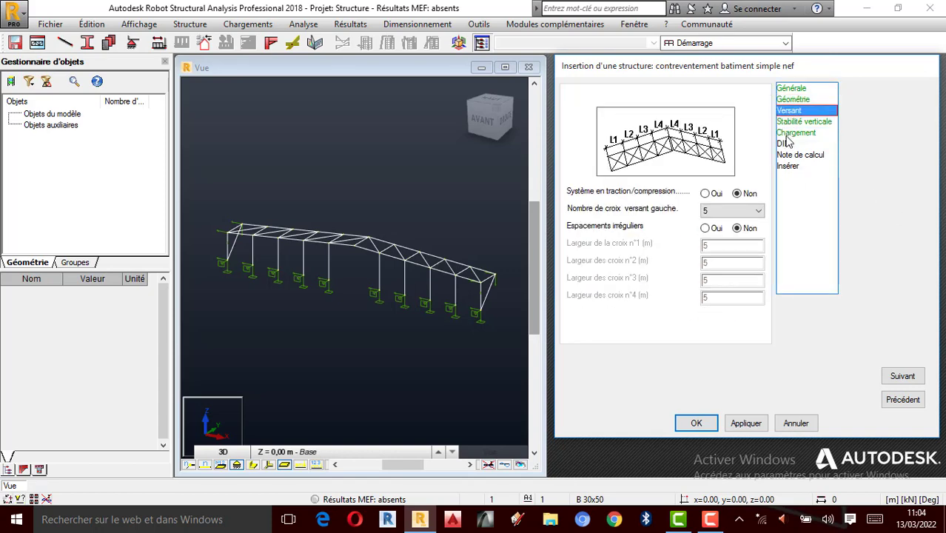
pyautogui.click(787, 143)
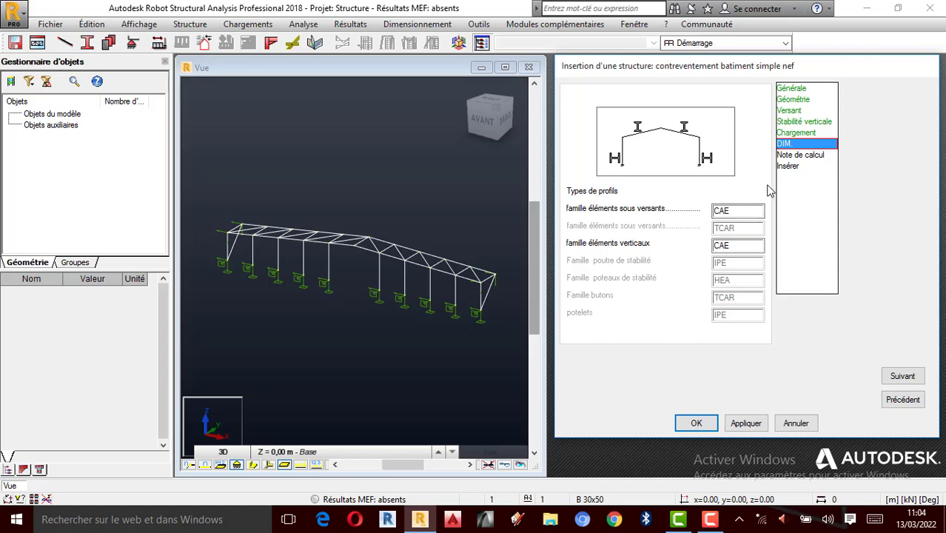
pyautogui.click(746, 426)
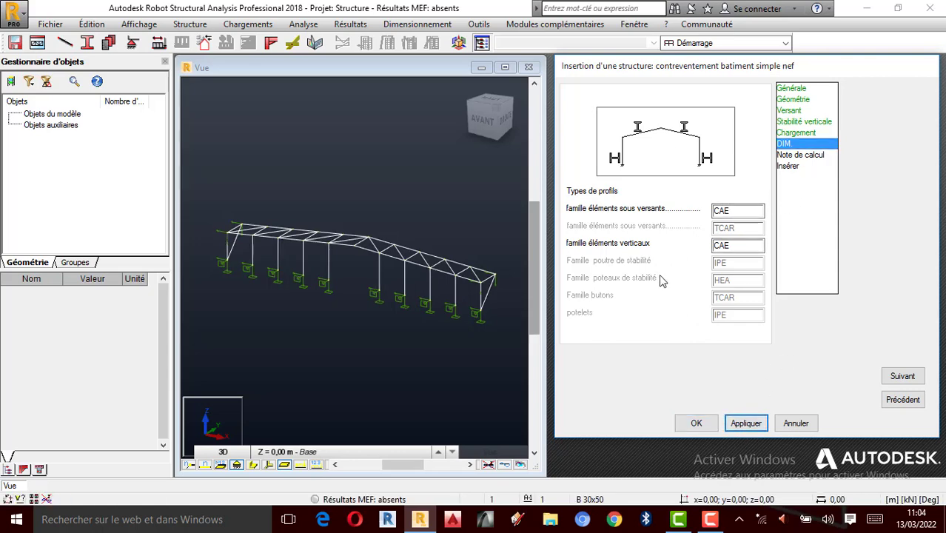
pyautogui.scroll(2, 427, 226)
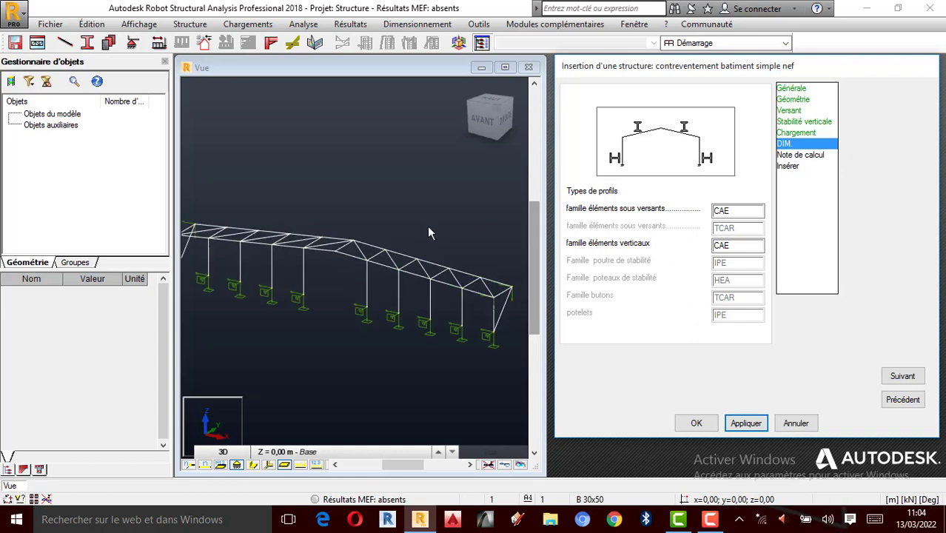
# Set Type de note de calcul to ROBOT in the Note de calcul parameters.
pyautogui.click(804, 157)
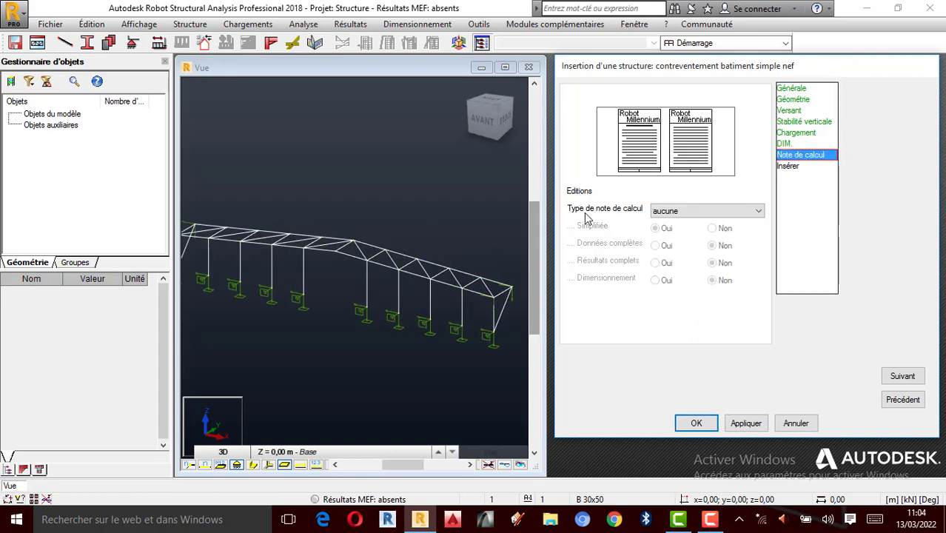
pyautogui.click(758, 212)
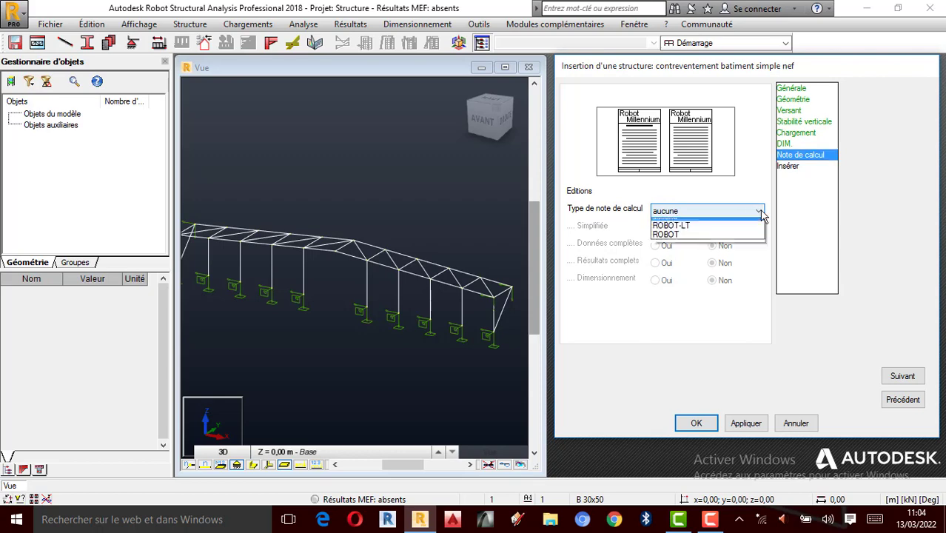
pyautogui.click(696, 242)
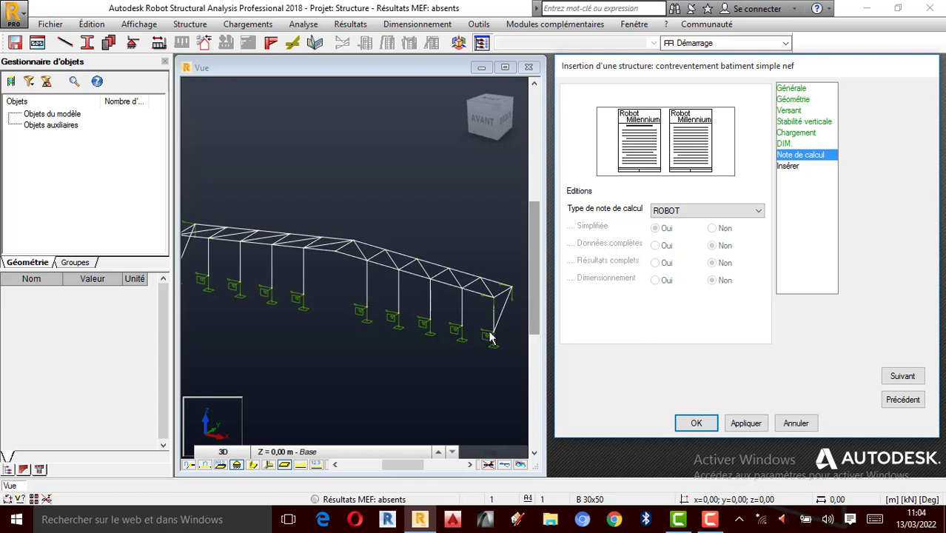
pyautogui.scroll(-2, 333, 279)
pyautogui.scroll(2, 397, 286)
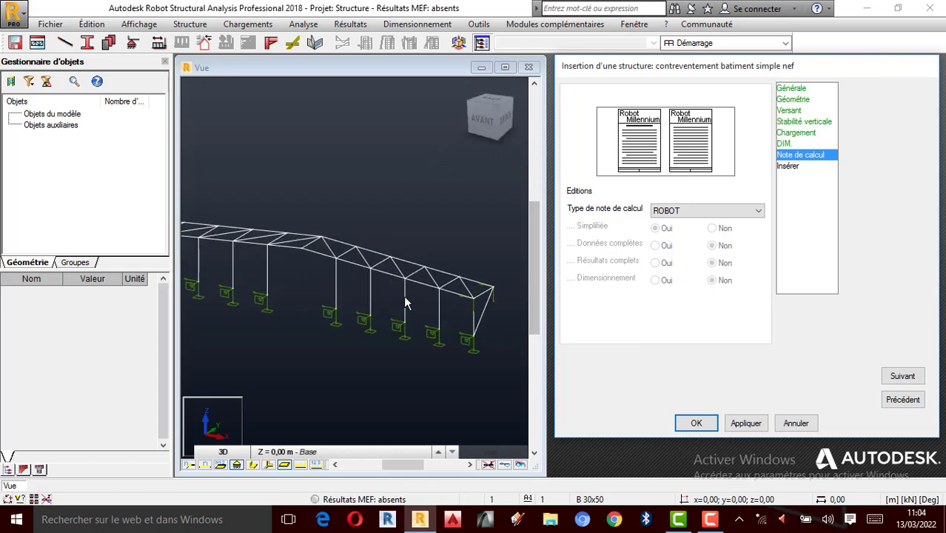
pyautogui.scroll(4, 405, 303)
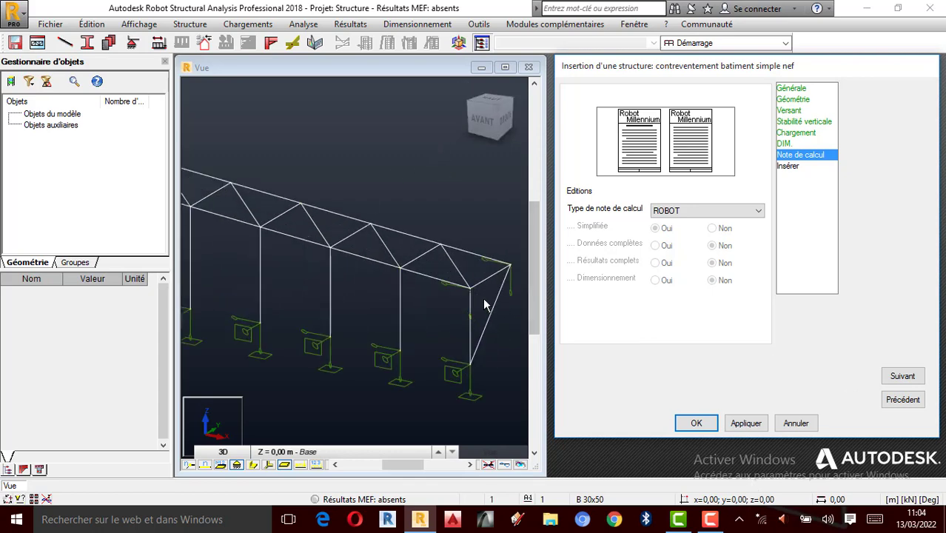
pyautogui.scroll(-1, 439, 281)
# Open the Insérer parameters and examine the bracing structure in the 3D view.
pyautogui.click(787, 167)
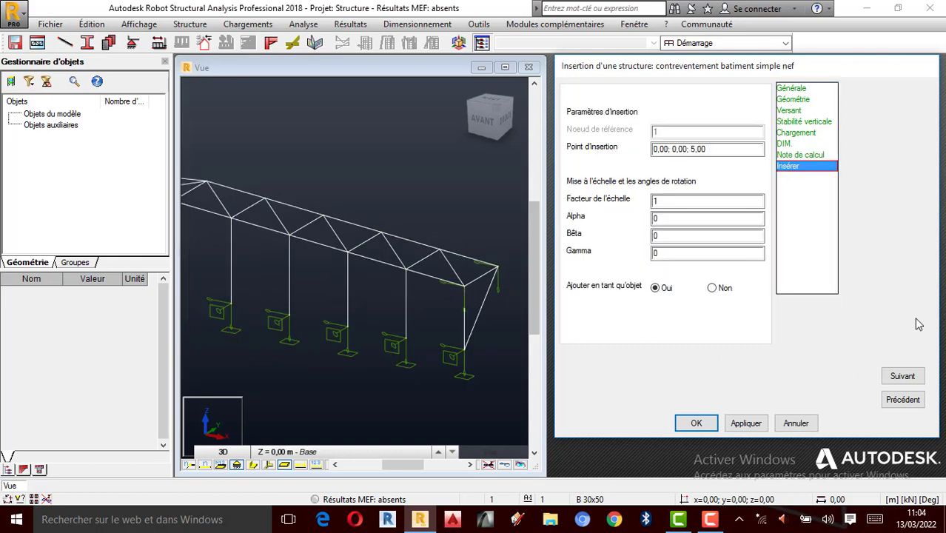
pyautogui.scroll(-2, 491, 274)
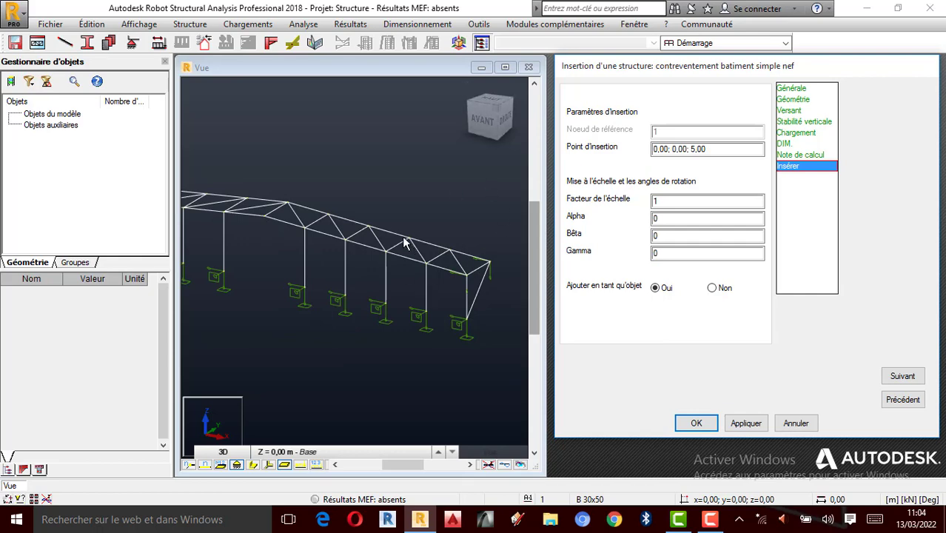
pyautogui.scroll(-1, 466, 236)
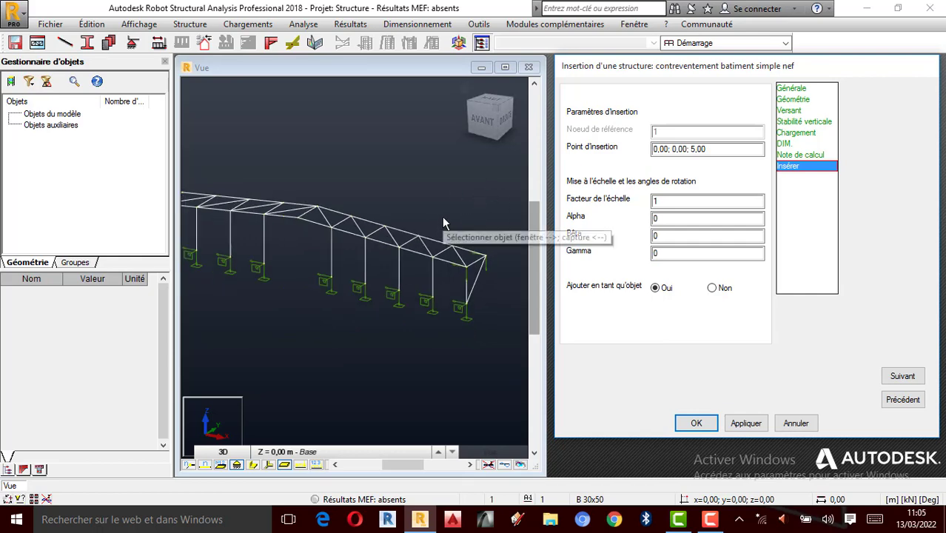
pyautogui.scroll(-1, 448, 311)
pyautogui.scroll(2, 444, 308)
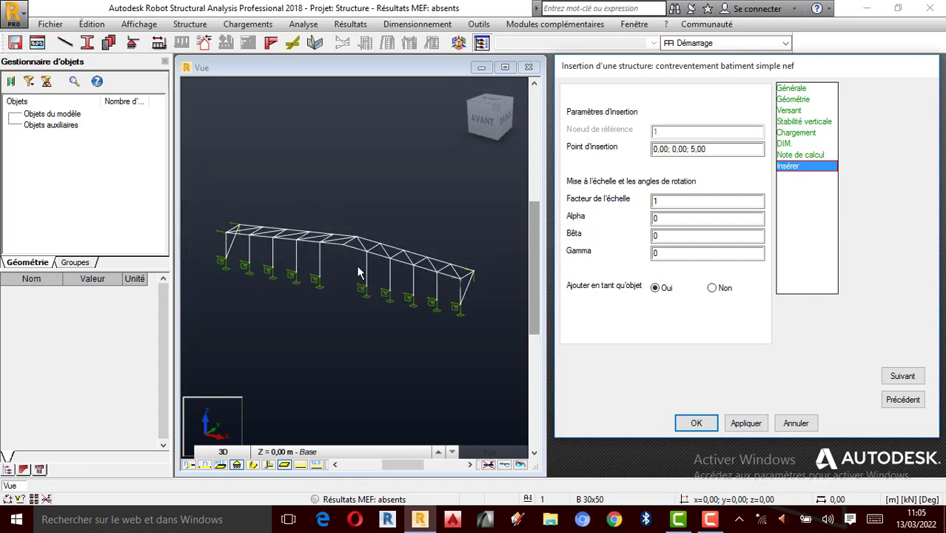
pyautogui.scroll(-2, 333, 233)
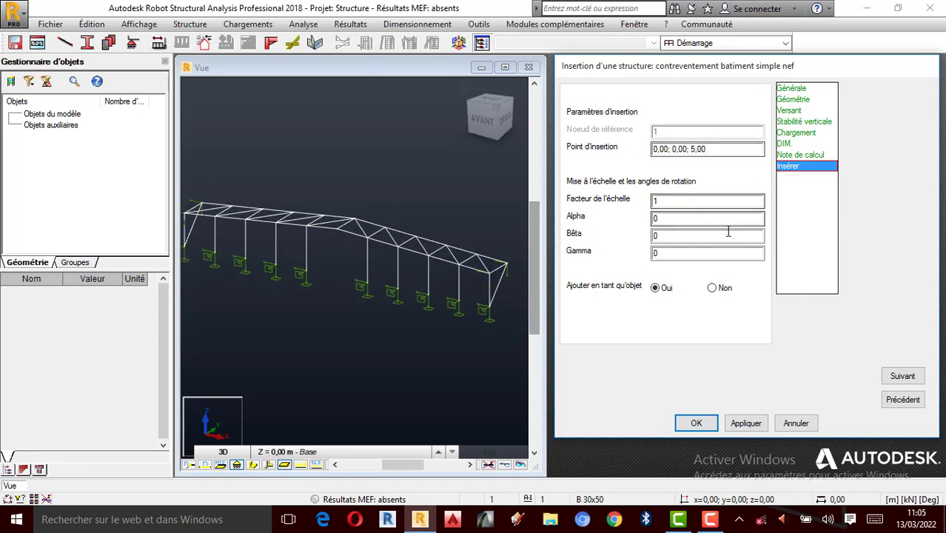
# Review the Générale, Géométrie, Versant, Stabilité verticale and DIM. parameters of the bracing structure.
pyautogui.click(794, 89)
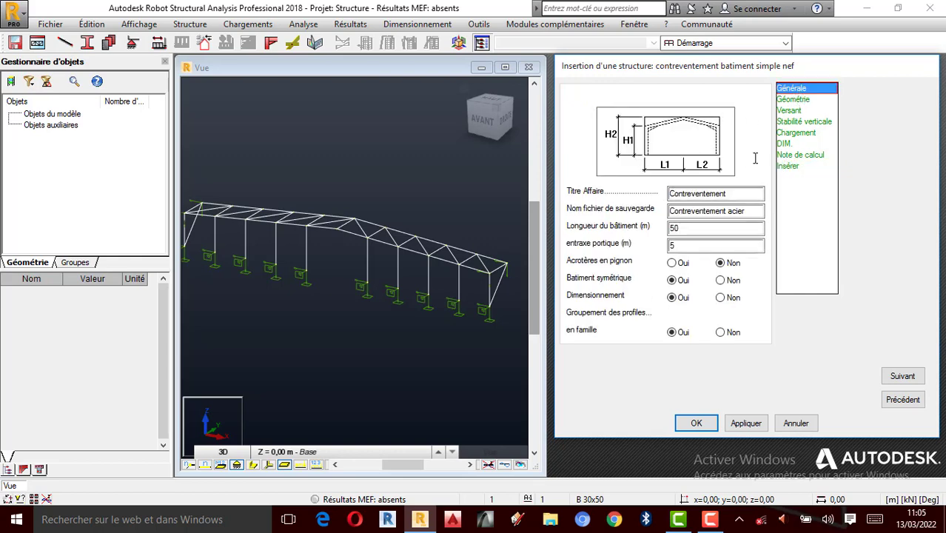
pyautogui.click(794, 99)
pyautogui.click(796, 89)
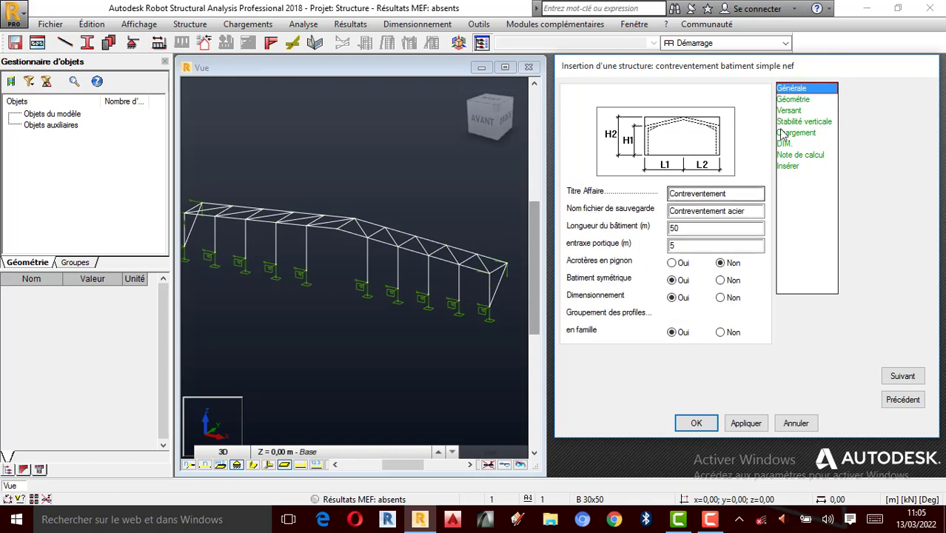
pyautogui.click(790, 101)
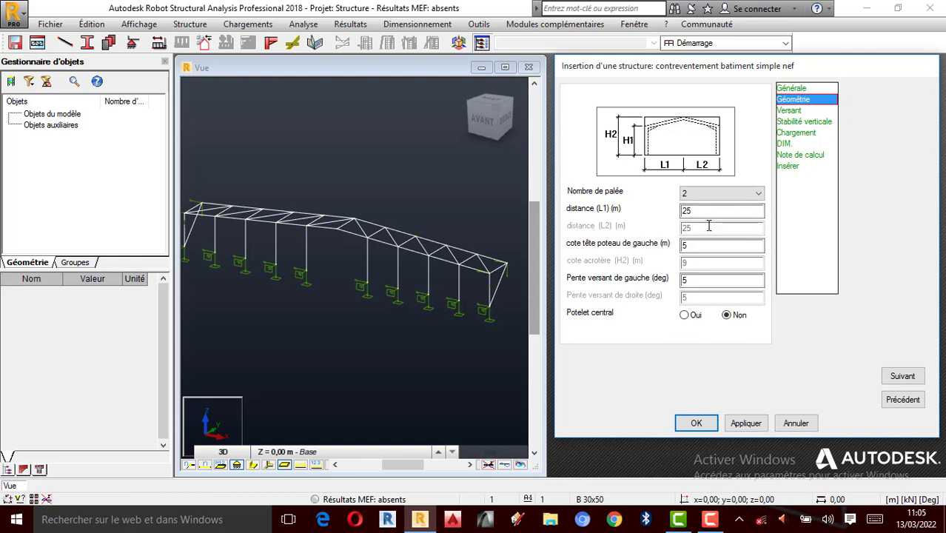
pyautogui.click(798, 110)
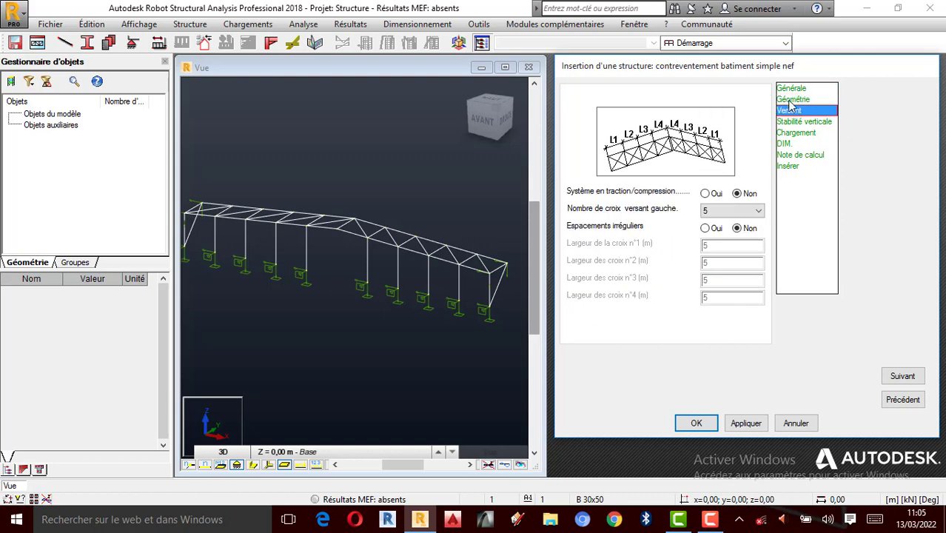
pyautogui.click(807, 121)
pyautogui.click(800, 143)
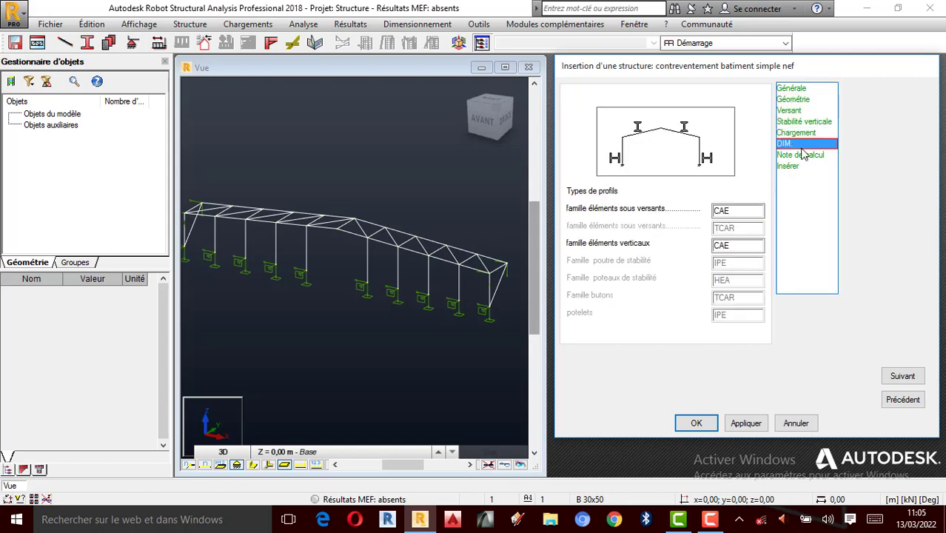
# Remove the stray characters from Pression de base in the Chargement parameters, leaving 60 daN/m2.
pyautogui.click(796, 133)
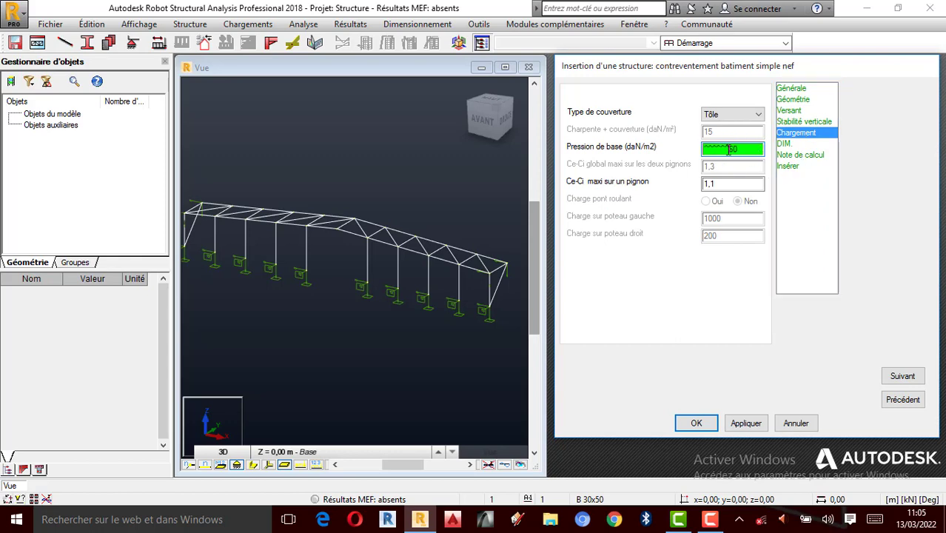
pyautogui.click(733, 182)
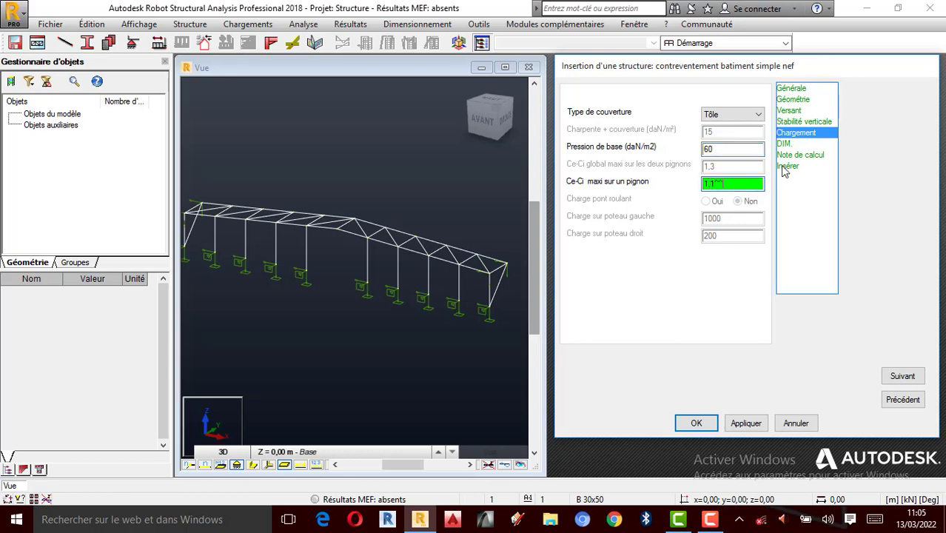
pyautogui.click(795, 156)
pyautogui.click(793, 144)
pyautogui.click(792, 133)
pyautogui.click(789, 143)
pyautogui.click(787, 133)
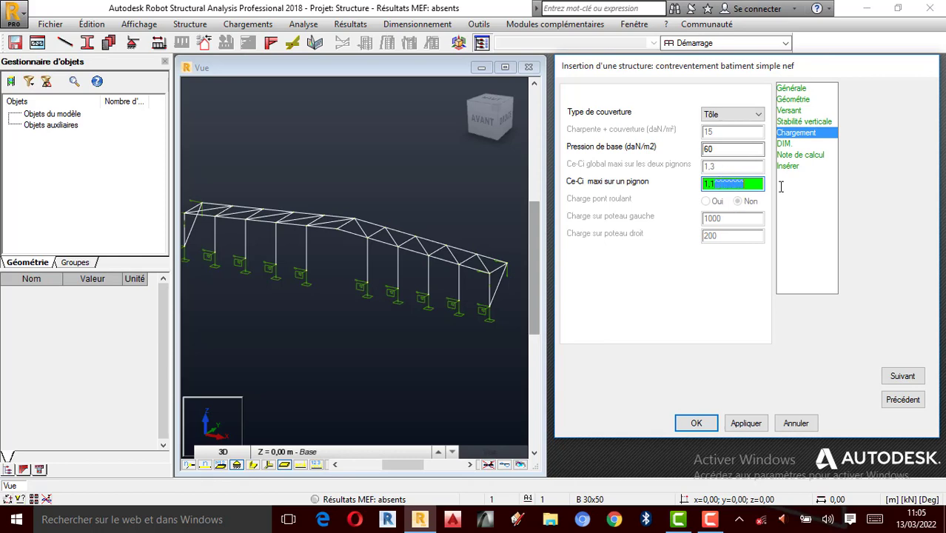
# Clear the stray characters after 1,1 in Ce-Ci maxi sur un pignon and generate the bracing structure with its calculations.
pyautogui.write('^^^^')
pyautogui.press('BackSpace')
pyautogui.press('BackSpace')
pyautogui.press('BackSpace')
pyautogui.press('BackSpace')
pyautogui.press('BackSpace')
pyautogui.press('BackSpace')
pyautogui.press('BackSpace')
pyautogui.press('BackSpace')
pyautogui.write('^^^^^^^^^^^^^^^')
pyautogui.moveTo(711, 186); pyautogui.dragTo(822, 187)
pyautogui.press('BackSpace')
pyautogui.press('BackSpace')
pyautogui.press('BackSpace')
pyautogui.press('BackSpace')
pyautogui.press('BackSpace')
pyautogui.press('BackSpace')
pyautogui.press('BackSpace')
pyautogui.press('BackSpace')
pyautogui.click(697, 422)
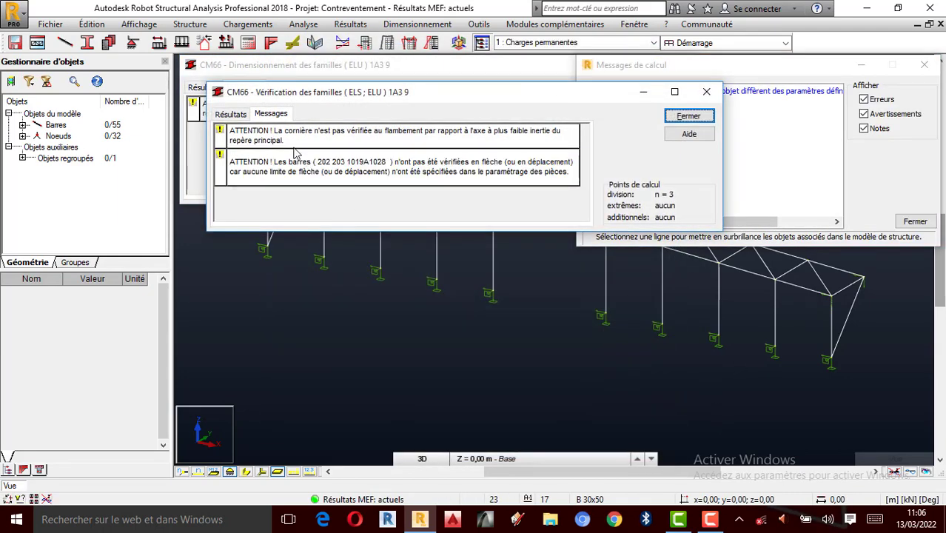
# Examine the results of the CM66 family verification and family dimensioning, along with the calculation messages.
pyautogui.click(231, 114)
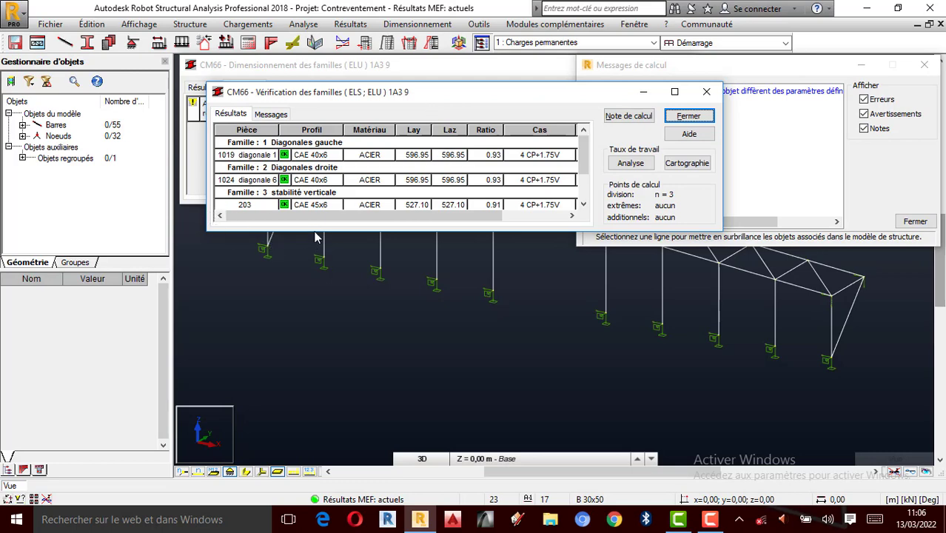
pyautogui.moveTo(504, 96); pyautogui.dragTo(428, 212)
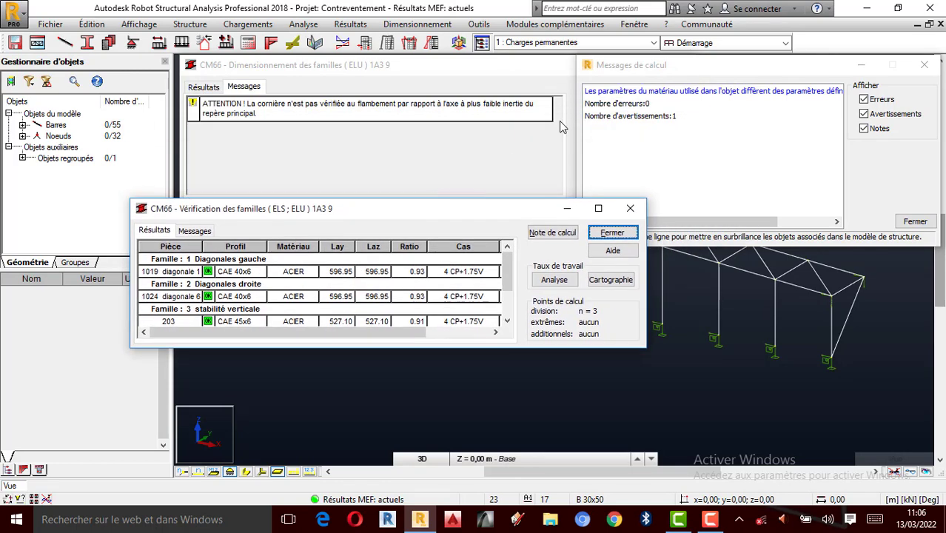
pyautogui.click(209, 88)
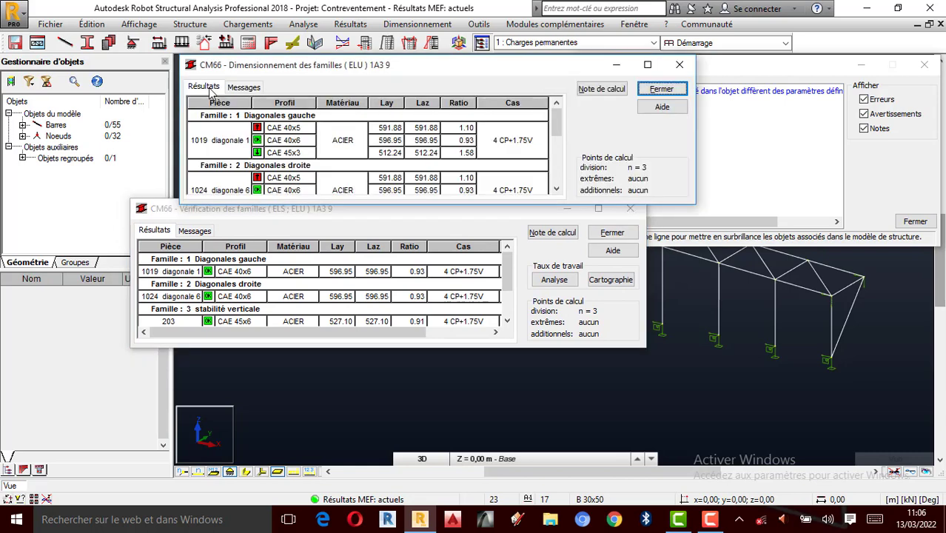
pyautogui.click(763, 147)
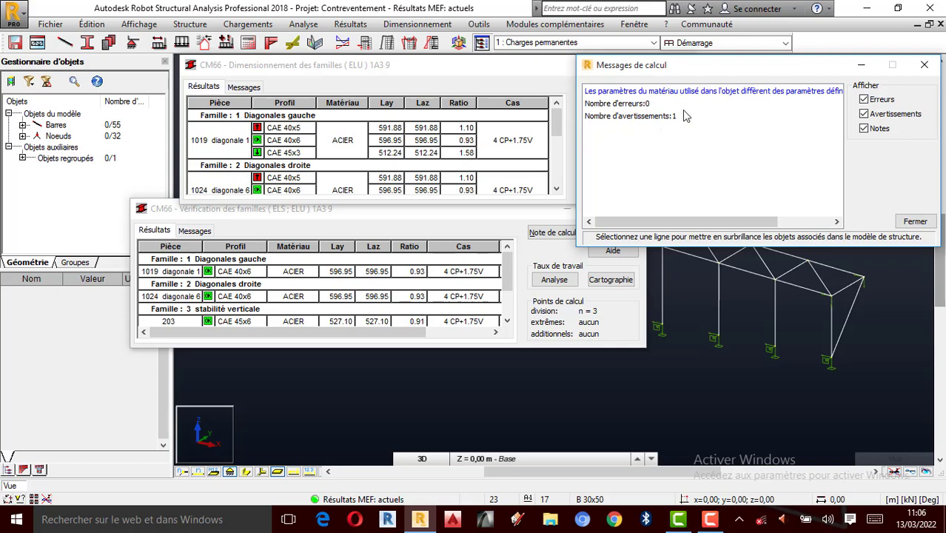
# Close the calculation messages and the CM66 family dimensioning results, leaving the family verification results in a clear spot.
pyautogui.click(924, 65)
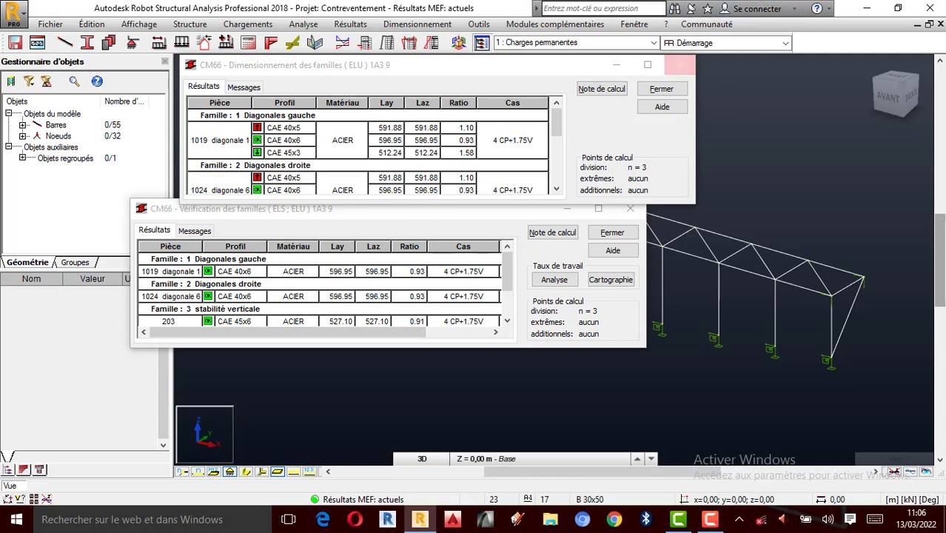
pyautogui.click(662, 89)
pyautogui.click(597, 77)
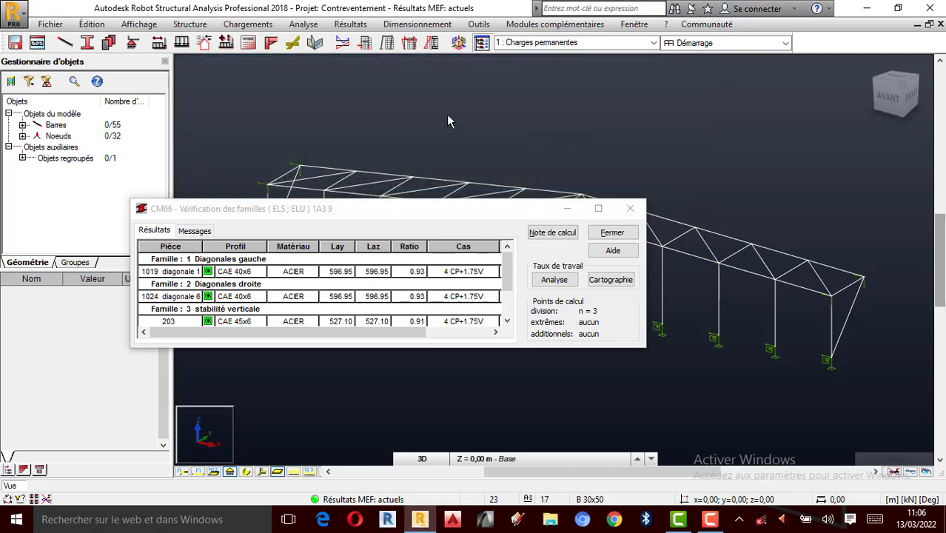
pyautogui.moveTo(347, 212); pyautogui.dragTo(385, 104)
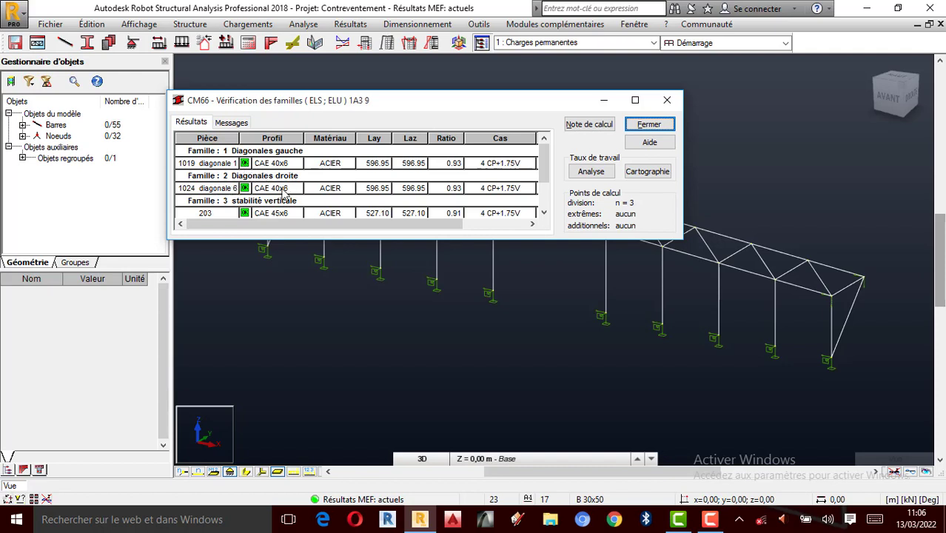
# Examine the CM66 verification results of all families, including the Ratio(uz) and Cas (uz) columns.
pyautogui.scroll(-1, 285, 194)
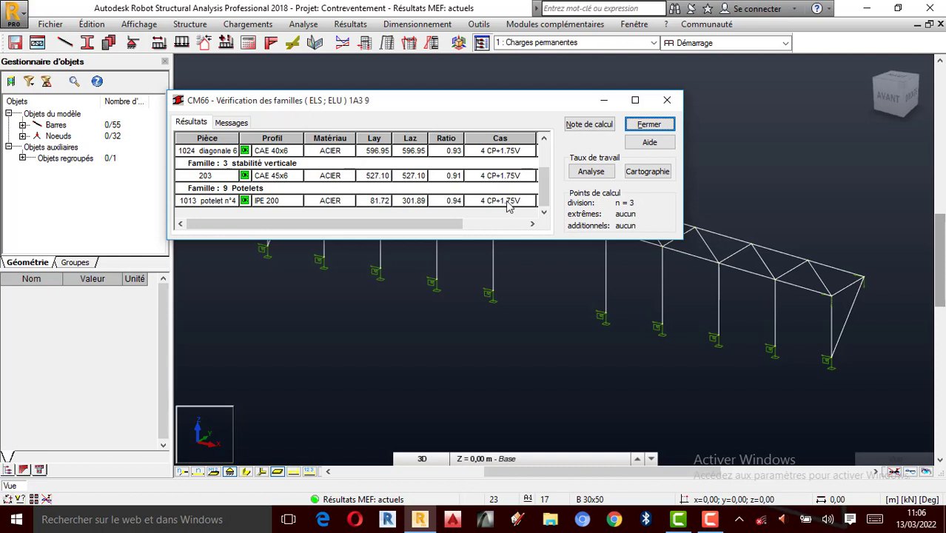
pyautogui.click(532, 224)
pyautogui.click(532, 224)
pyautogui.click(532, 223)
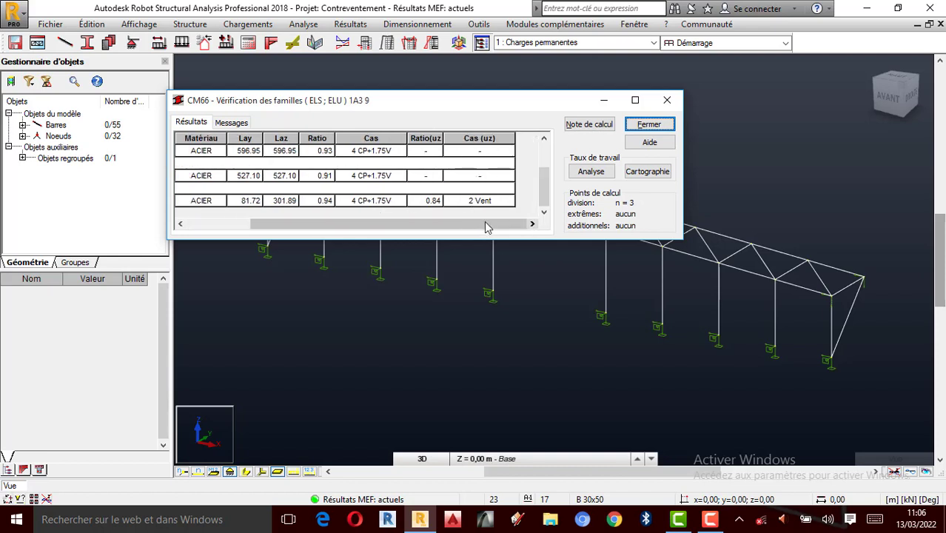
pyautogui.moveTo(485, 223); pyautogui.dragTo(348, 230)
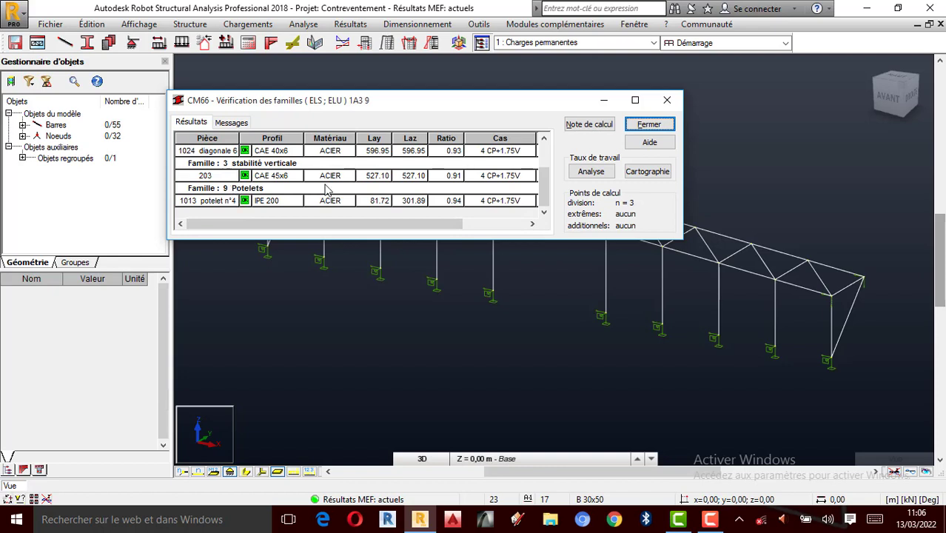
pyautogui.scroll(1, 270, 169)
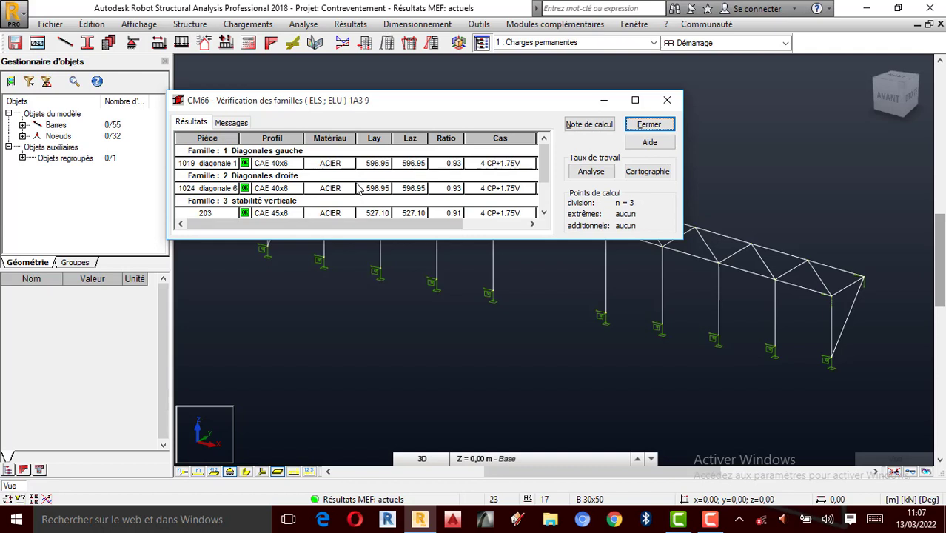
# Display the section shapes of the bars on the 3D bracing model.
pyautogui.click(248, 473)
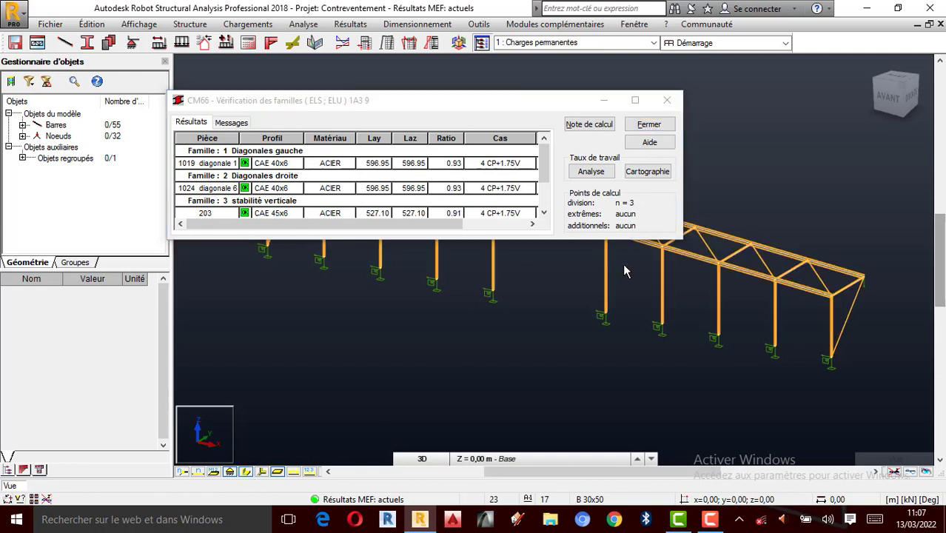
pyautogui.keyDown('shift'); pyautogui.moveTo(688, 307); pyautogui.dragTo(732, 284, button='middle'); pyautogui.keyUp('shift')
pyautogui.scroll(5, 731, 284)
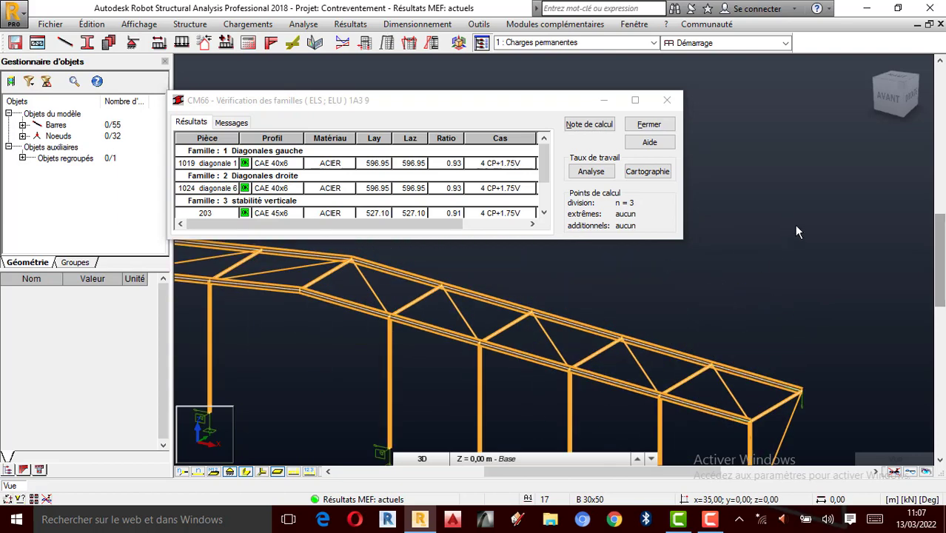
pyautogui.scroll(-5, 698, 295)
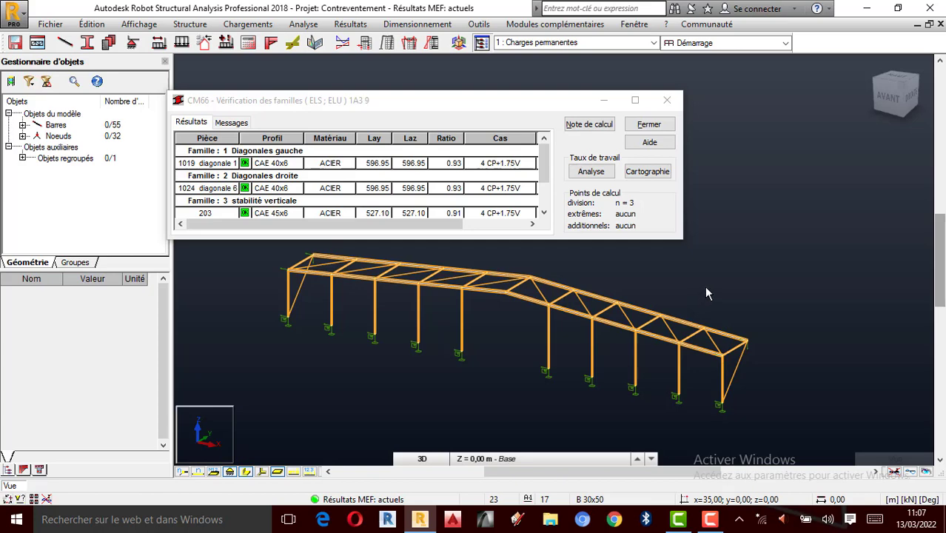
pyautogui.click(709, 517)
pyautogui.click(872, 466)
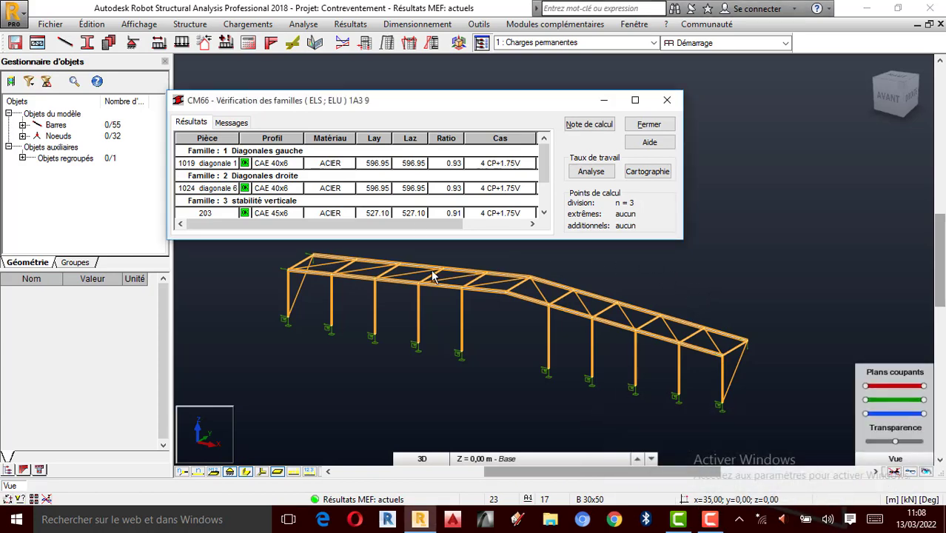
# Close the CM66 family verification without saving the calculation results.
pyautogui.scroll(-1, 473, 181)
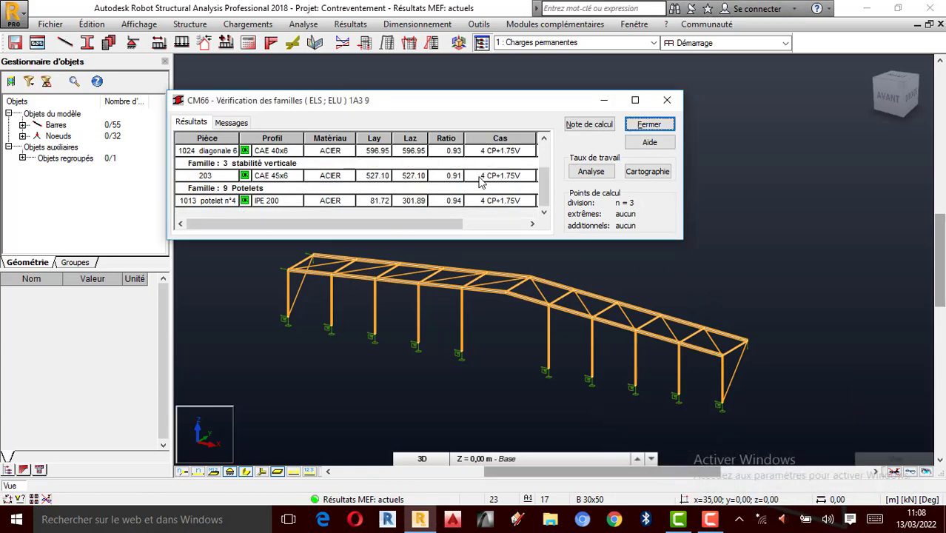
pyautogui.click(669, 104)
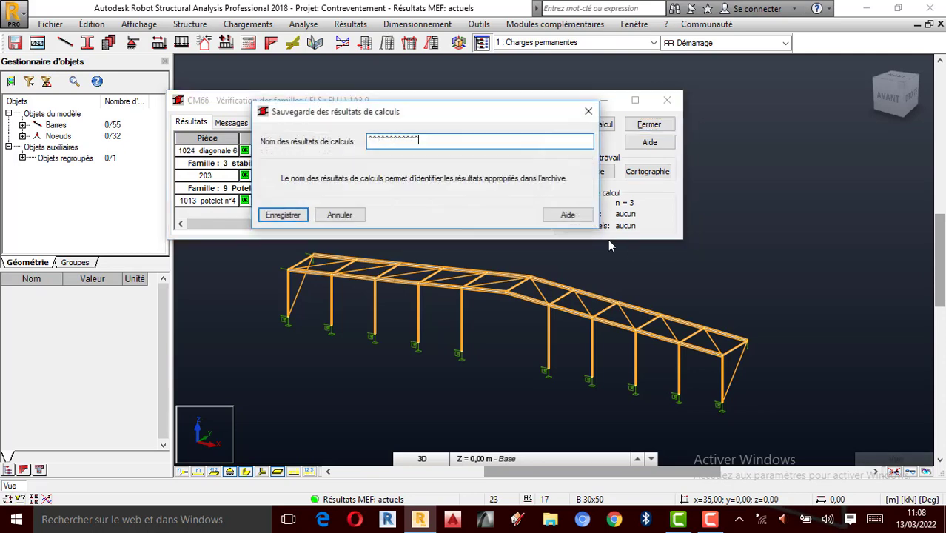
pyautogui.click(590, 108)
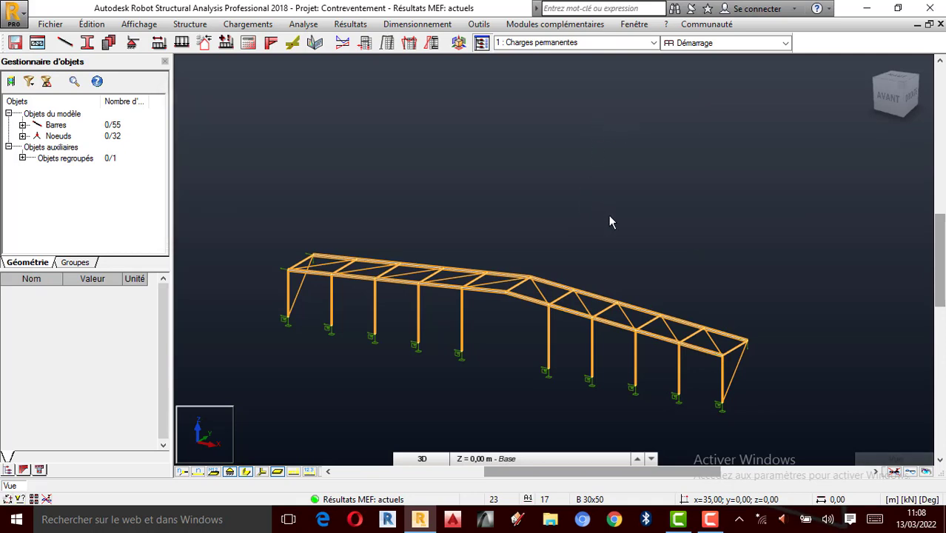
# Examine the 3D bracing structure with its section shapes, up close and as a whole.
pyautogui.scroll(-3, 552, 293)
pyautogui.scroll(5, 689, 202)
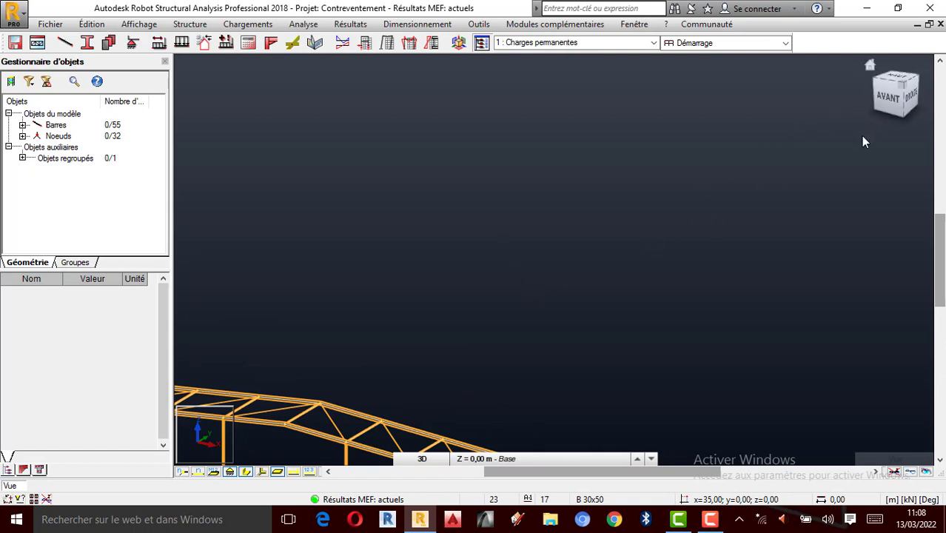
pyautogui.scroll(-3, 533, 207)
pyautogui.scroll(-1, 655, 187)
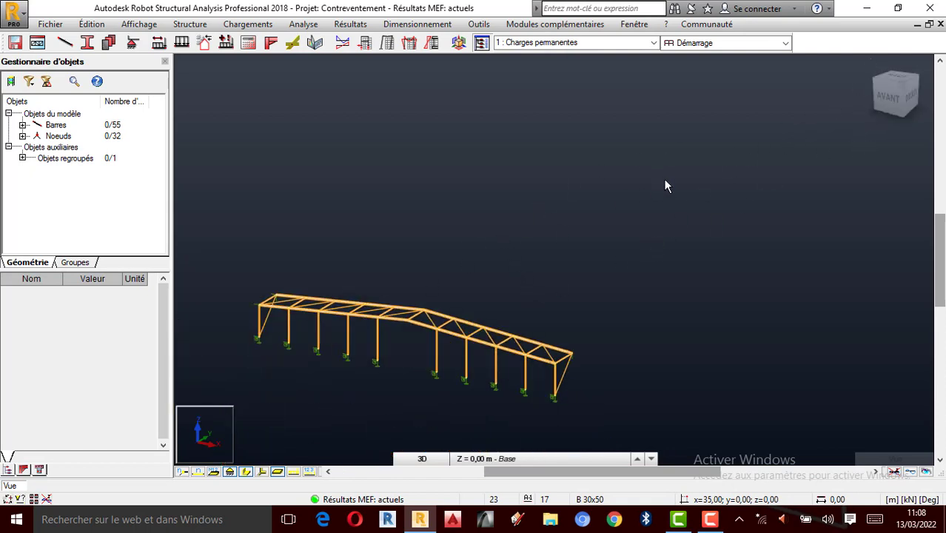
pyautogui.scroll(-4, 415, 330)
pyautogui.scroll(-2, 415, 339)
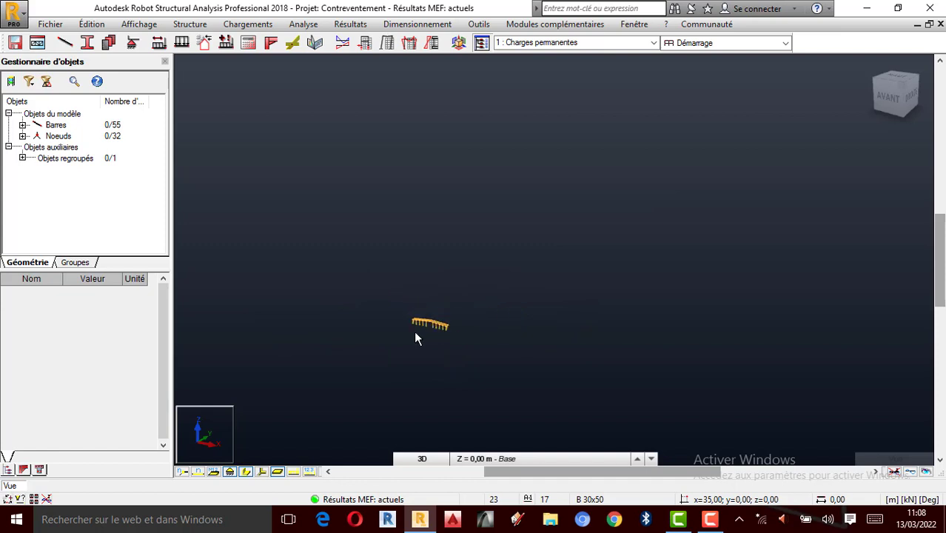
pyautogui.scroll(5, 416, 339)
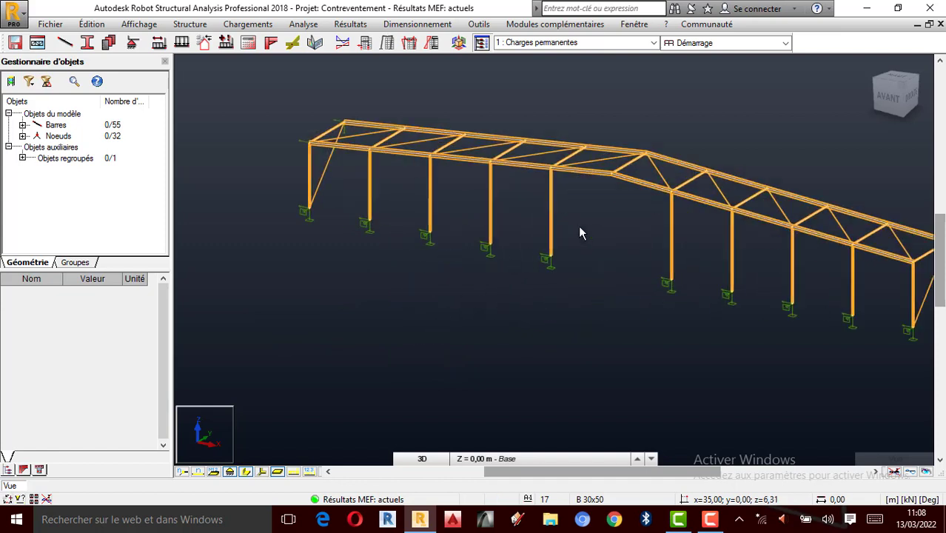
pyautogui.scroll(-1, 415, 270)
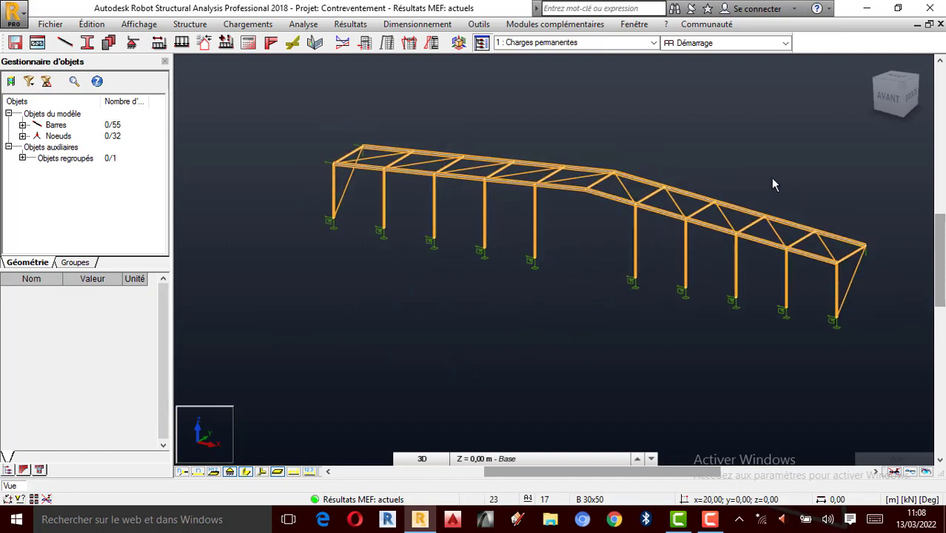
pyautogui.scroll(1, 773, 185)
pyautogui.scroll(-1, 649, 237)
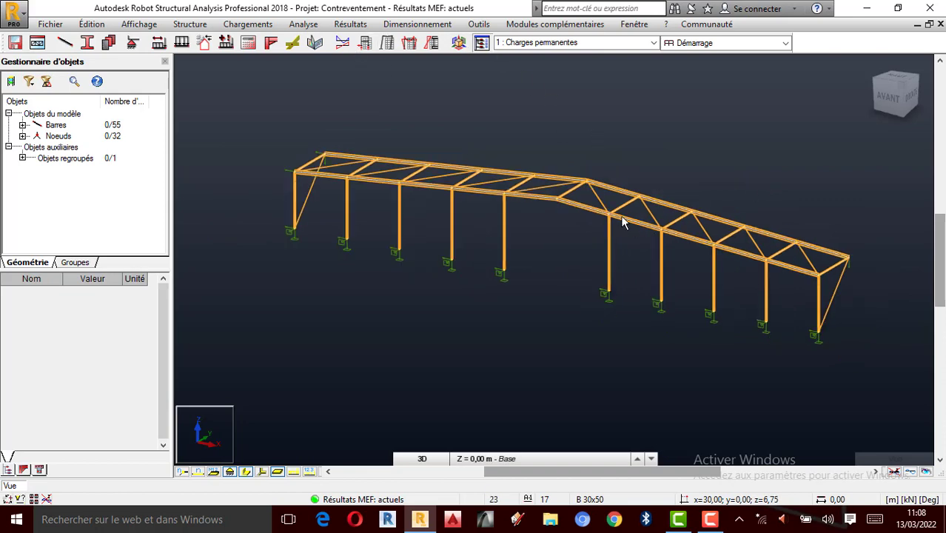
pyautogui.scroll(1, 840, 266)
# Try to open the steel member dimensioning (Dimensionnement barres acier).
pyautogui.click(417, 24)
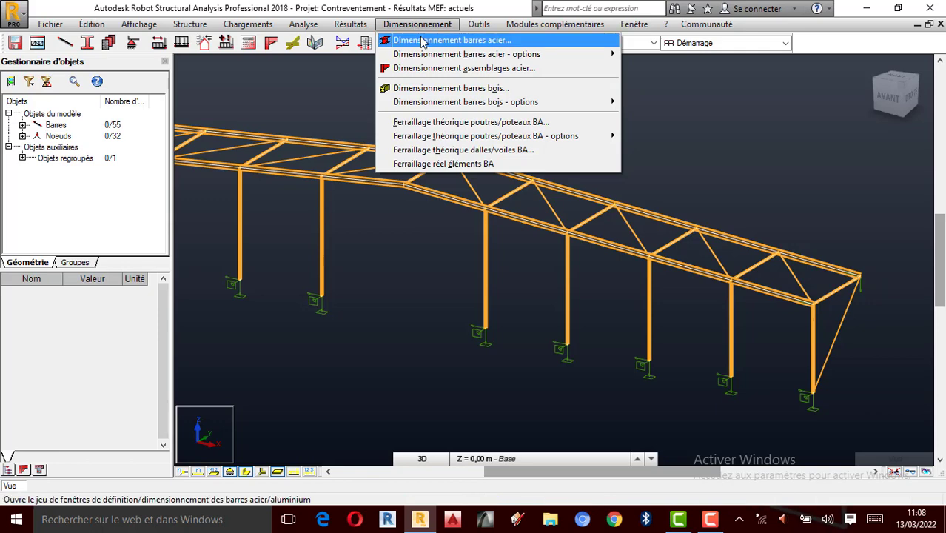
pyautogui.click(422, 40)
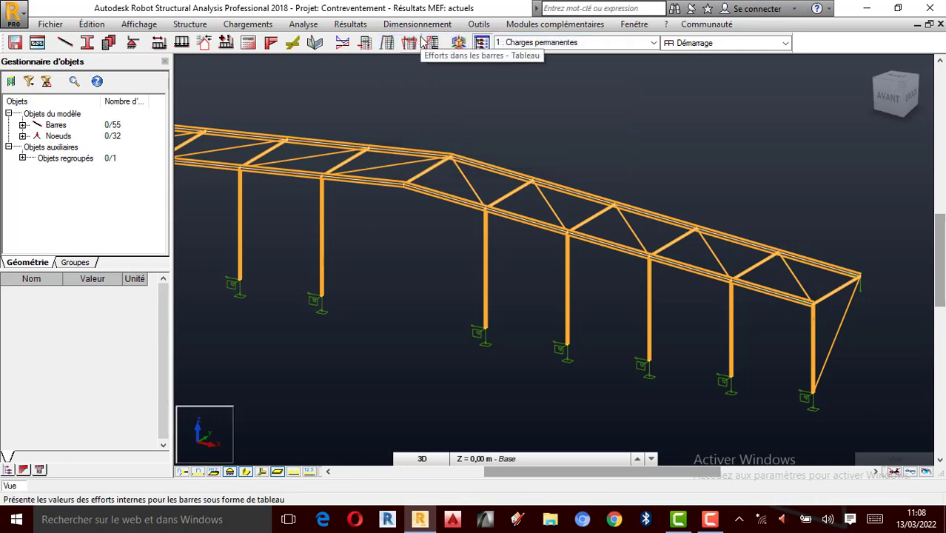
pyautogui.scroll(-1, 534, 169)
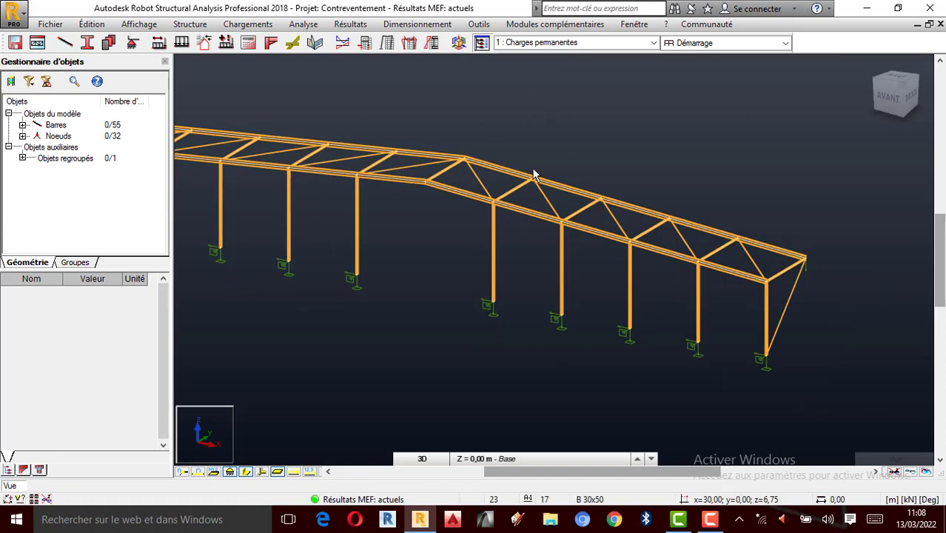
pyautogui.click(419, 26)
pyautogui.click(439, 43)
# Open the steel connection design (Dimensionnement assemblages acier) and show the bars' section shapes in its XZ view.
pyautogui.click(428, 24)
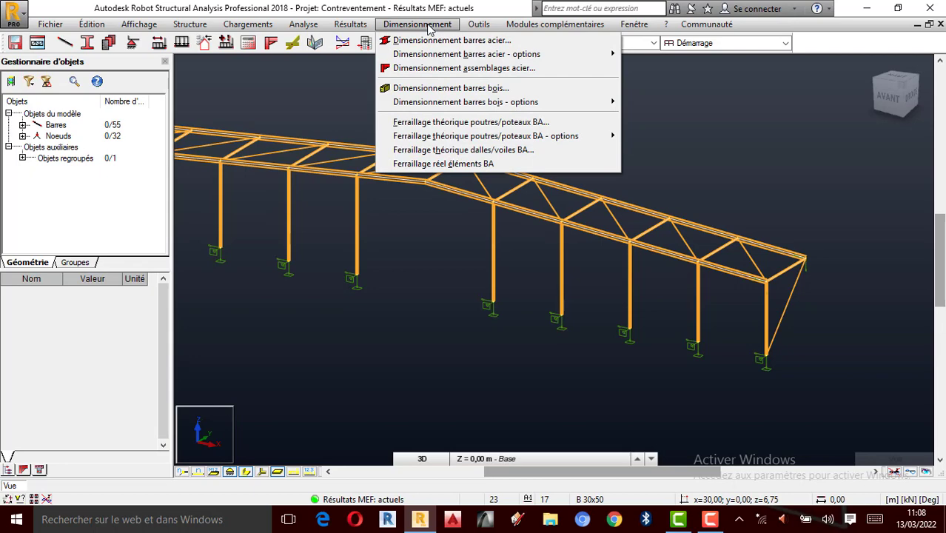
pyautogui.click(446, 68)
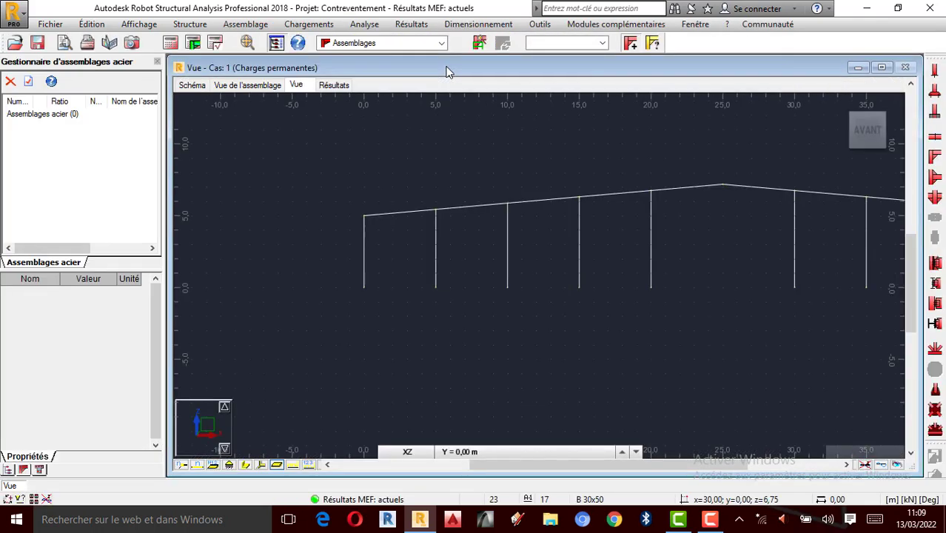
pyautogui.scroll(-4, 378, 199)
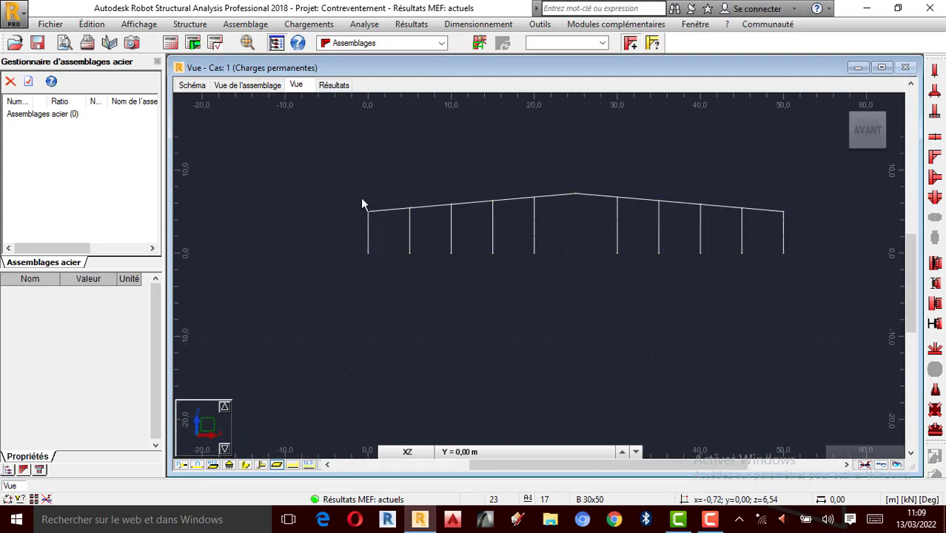
pyautogui.scroll(2, 615, 196)
pyautogui.scroll(2, 421, 216)
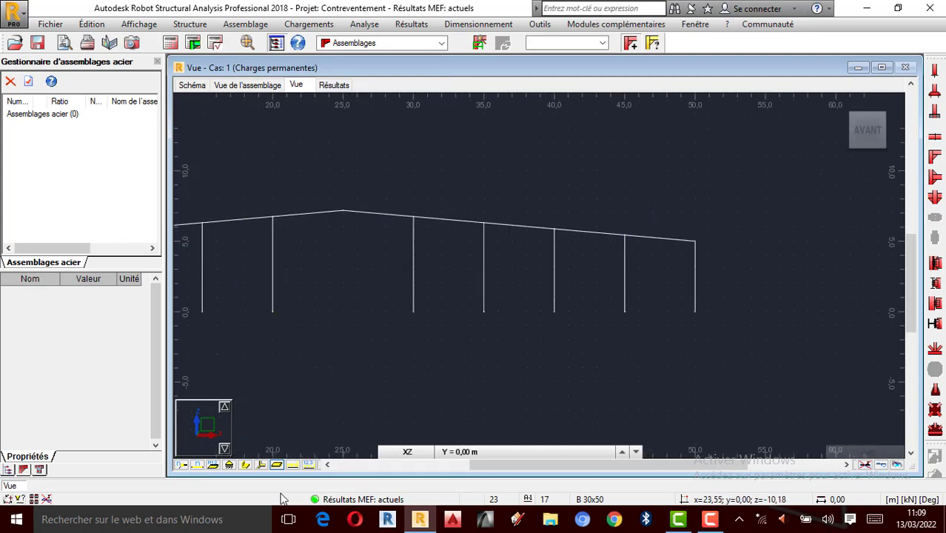
pyautogui.click(245, 467)
pyautogui.scroll(-2, 719, 354)
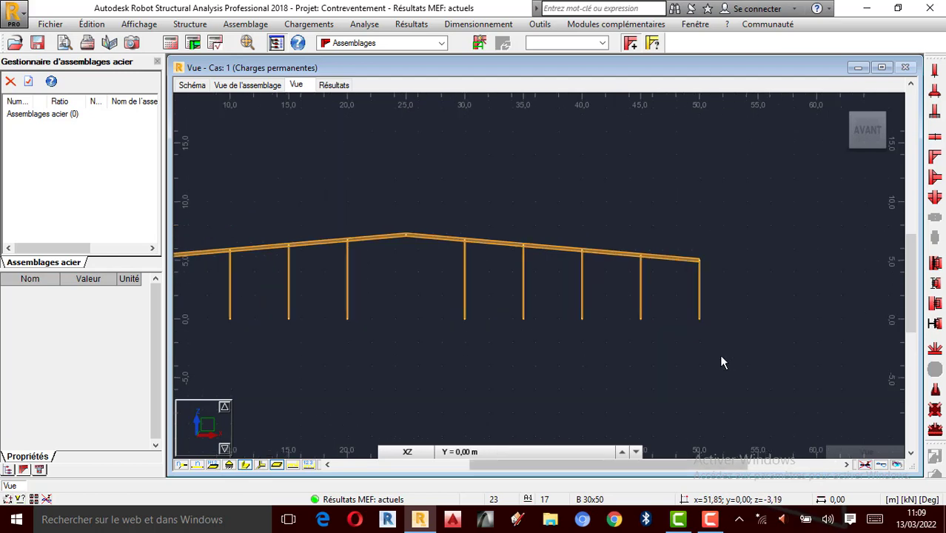
pyautogui.scroll(1, 475, 335)
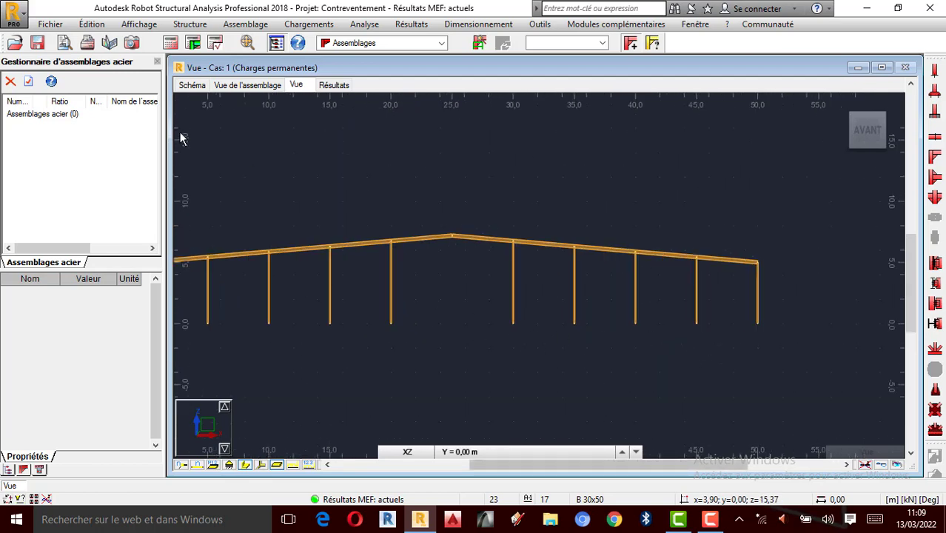
# Check the Schéma and Vue de l'assemblage displays of the connection design, and return to the structure view.
pyautogui.click(191, 85)
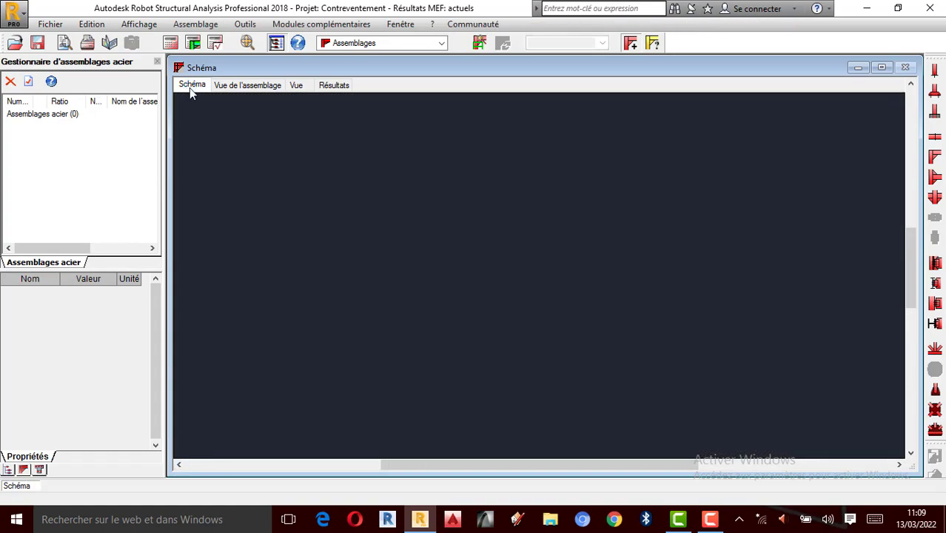
pyautogui.click(250, 86)
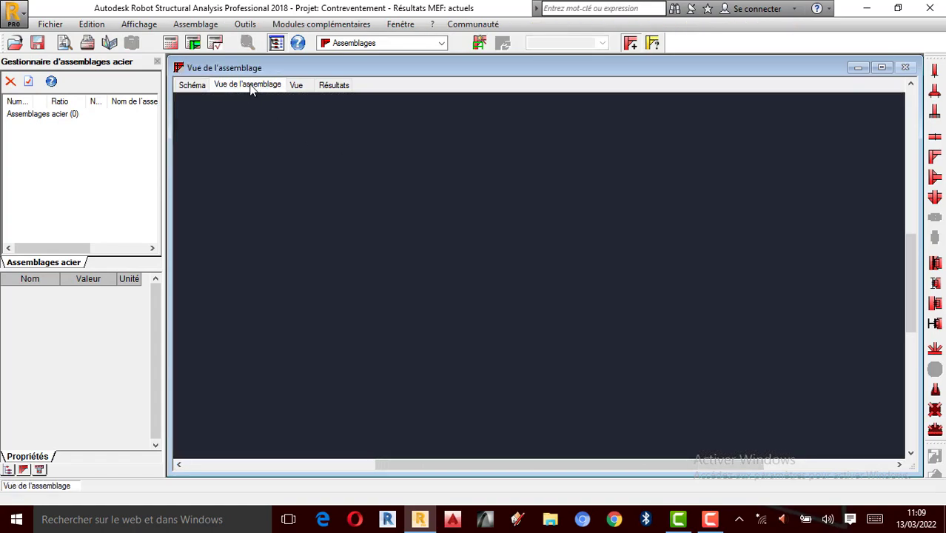
pyautogui.click(193, 86)
pyautogui.click(192, 85)
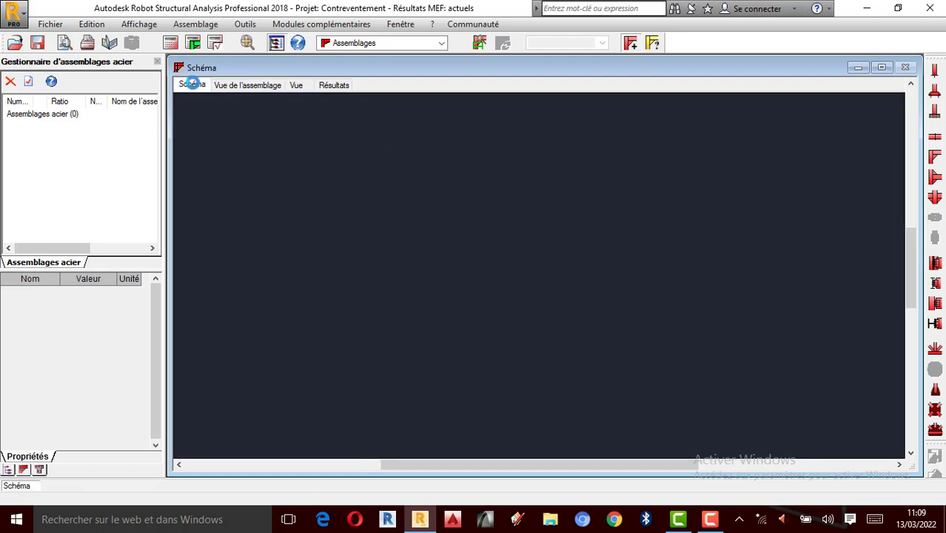
pyautogui.click(237, 87)
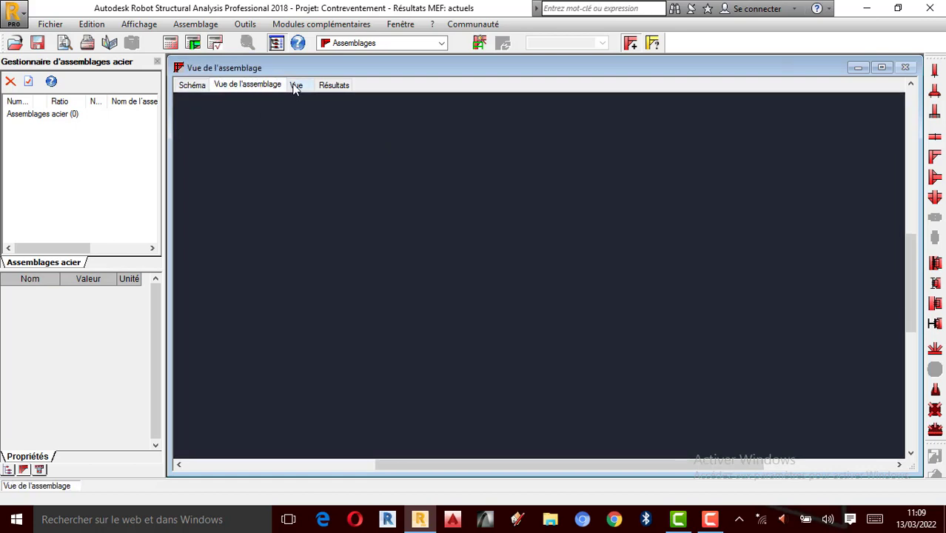
pyautogui.click(295, 86)
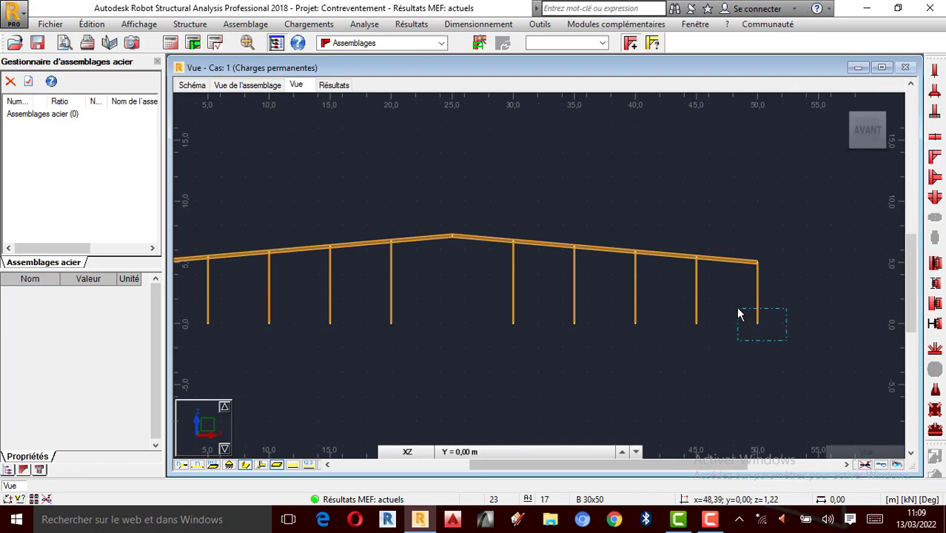
# Select all the bars of the frame in the XZ view and create steel connections for the selected bars.
pyautogui.moveTo(738, 309); pyautogui.dragTo(737, 309)
pyautogui.scroll(-1, 784, 326)
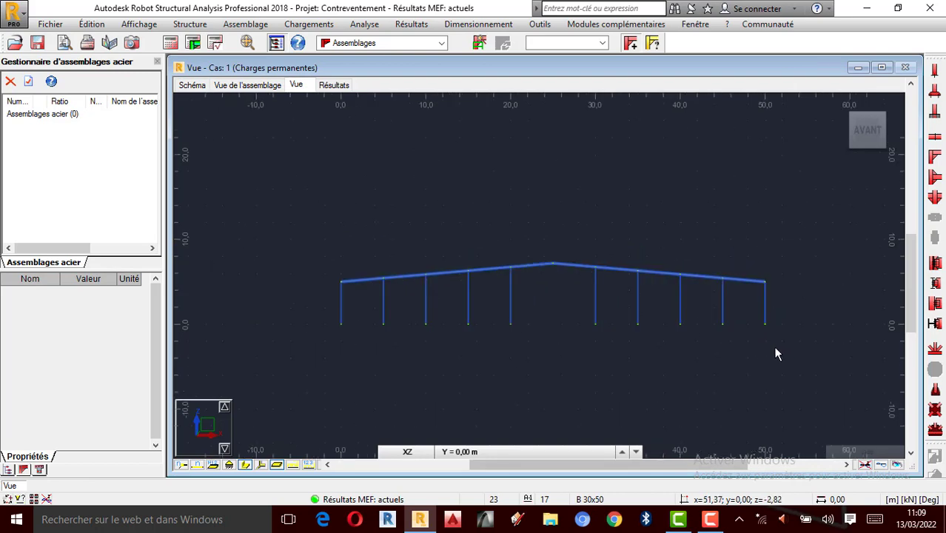
pyautogui.scroll(2, 773, 346)
pyautogui.scroll(3, 785, 302)
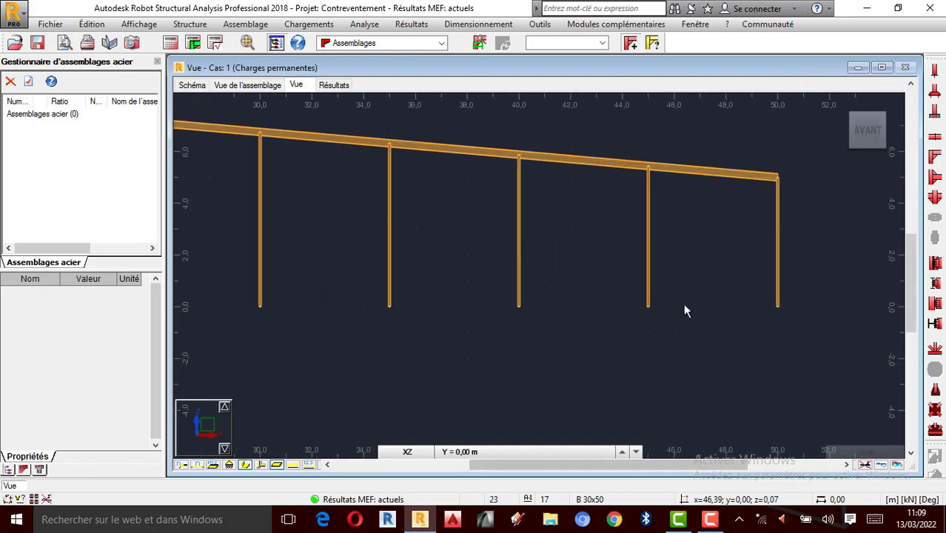
pyautogui.scroll(-2, 664, 318)
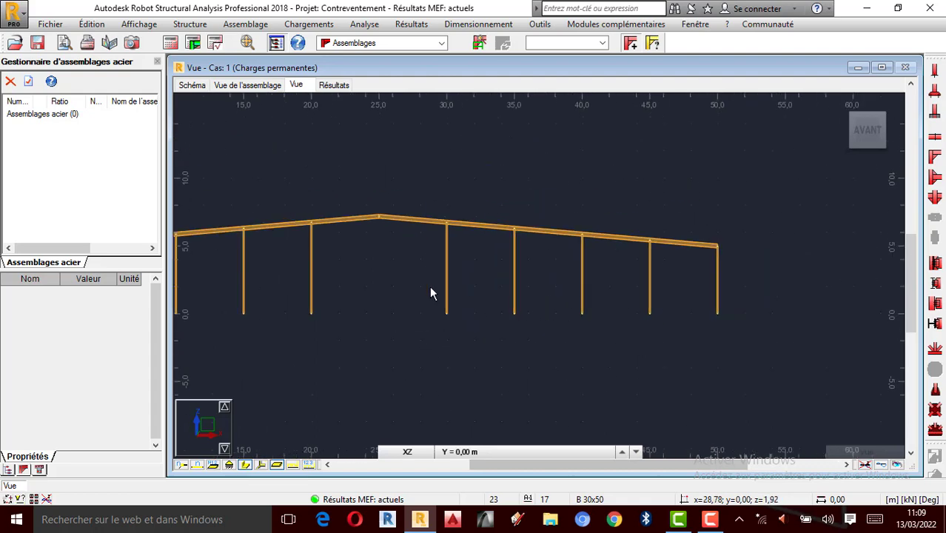
pyautogui.scroll(1, 429, 288)
pyautogui.scroll(2, 362, 196)
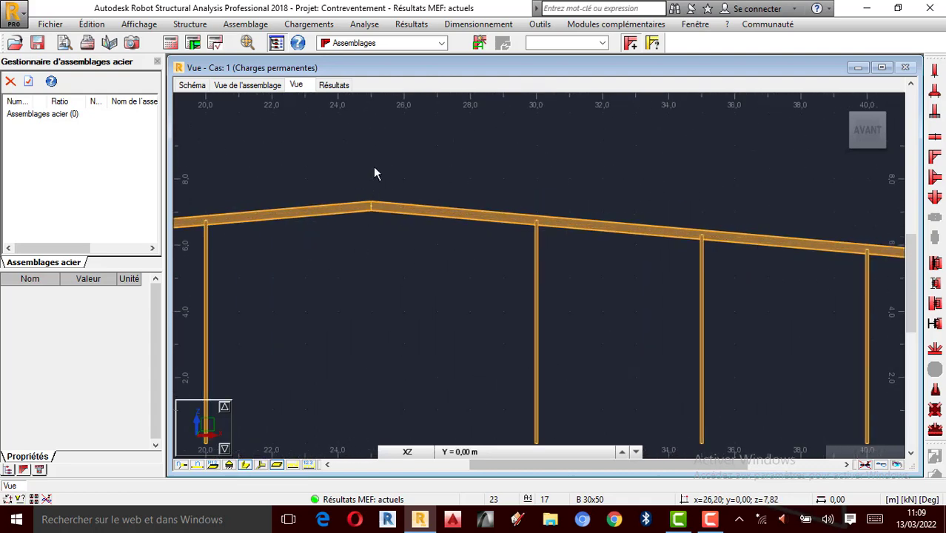
pyautogui.scroll(2, 374, 237)
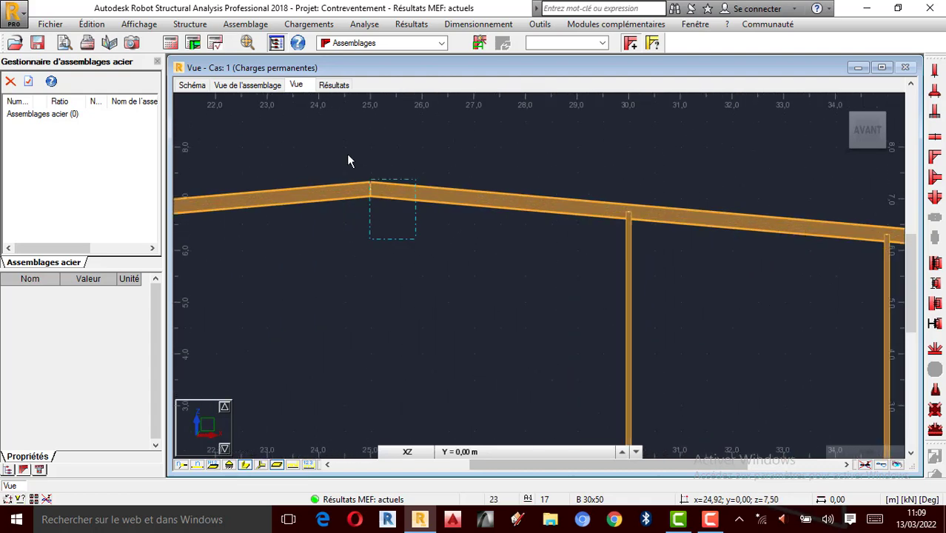
pyautogui.moveTo(344, 155); pyautogui.dragTo(343, 156)
pyautogui.scroll(1, 351, 154)
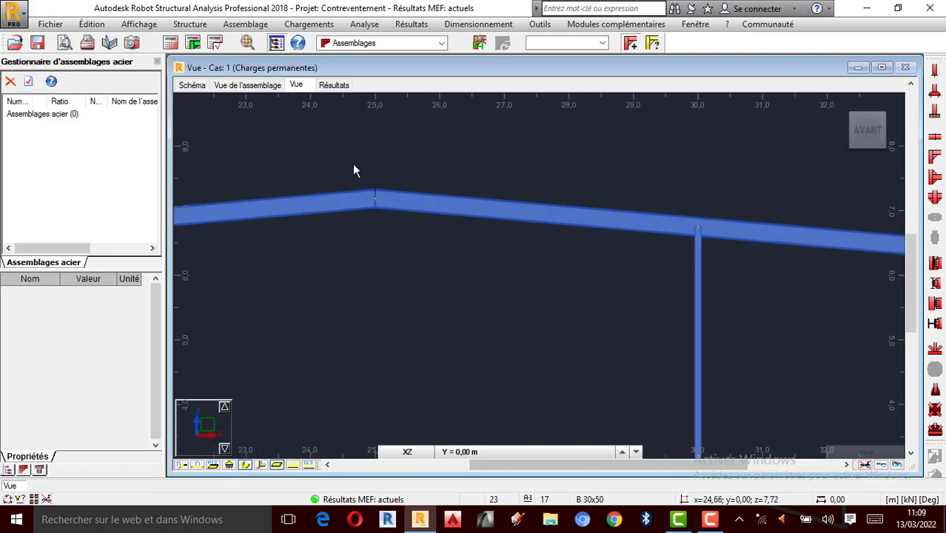
pyautogui.click(479, 44)
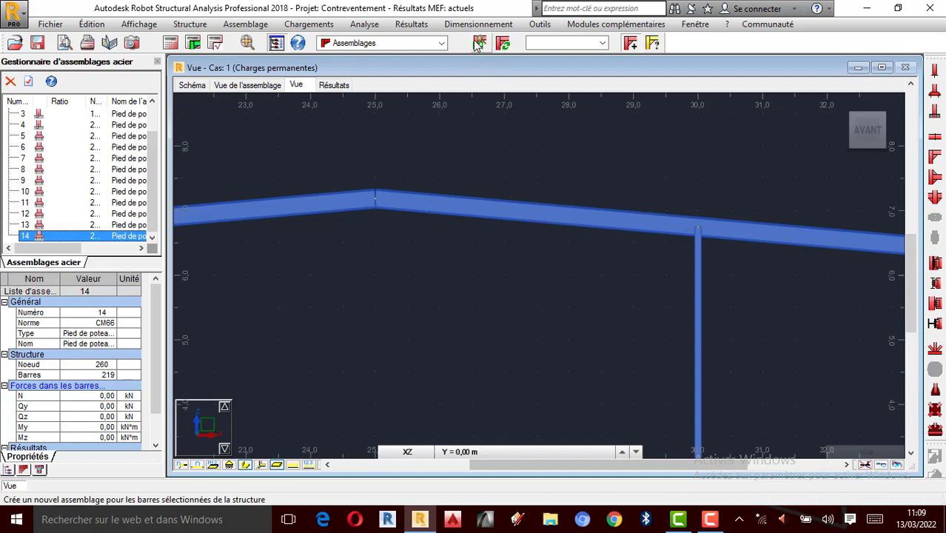
# Try to create further connections, first from the selected bars and again at the ridge joint, and dismiss the messages.
pyautogui.click(479, 44)
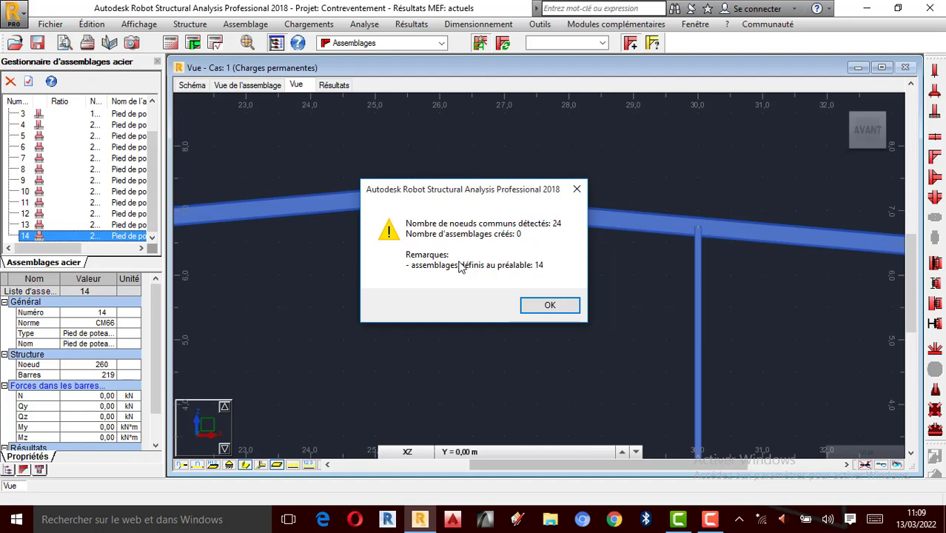
pyautogui.click(576, 188)
pyautogui.scroll(4, 373, 210)
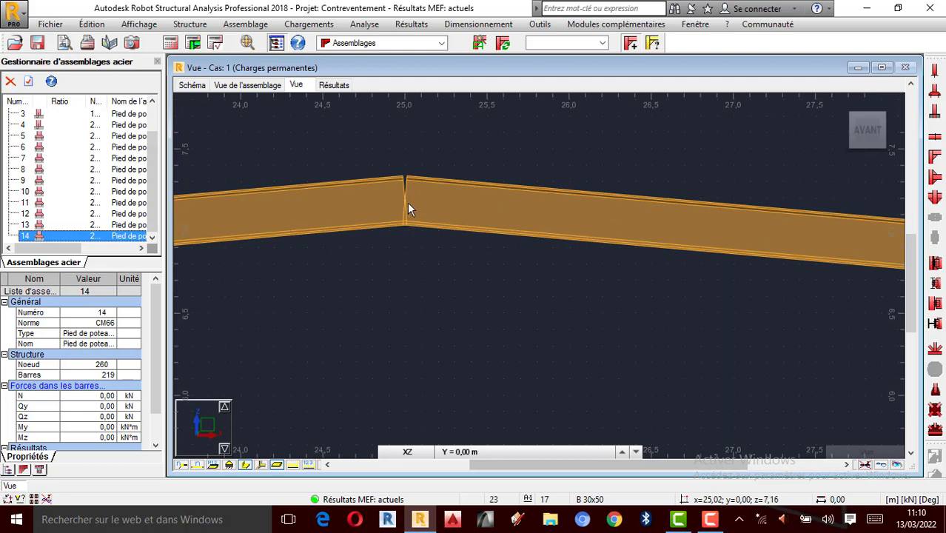
pyautogui.click(481, 45)
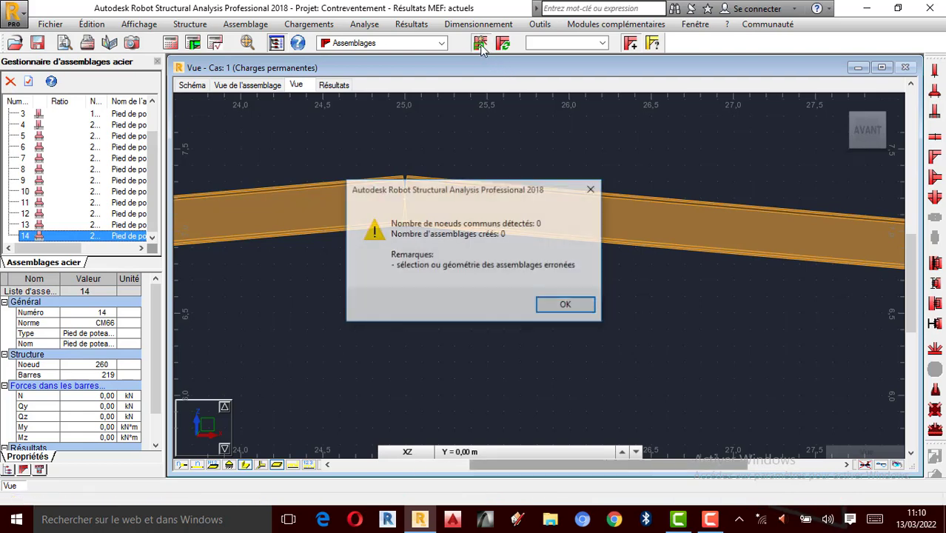
pyautogui.click(569, 306)
pyautogui.click(711, 521)
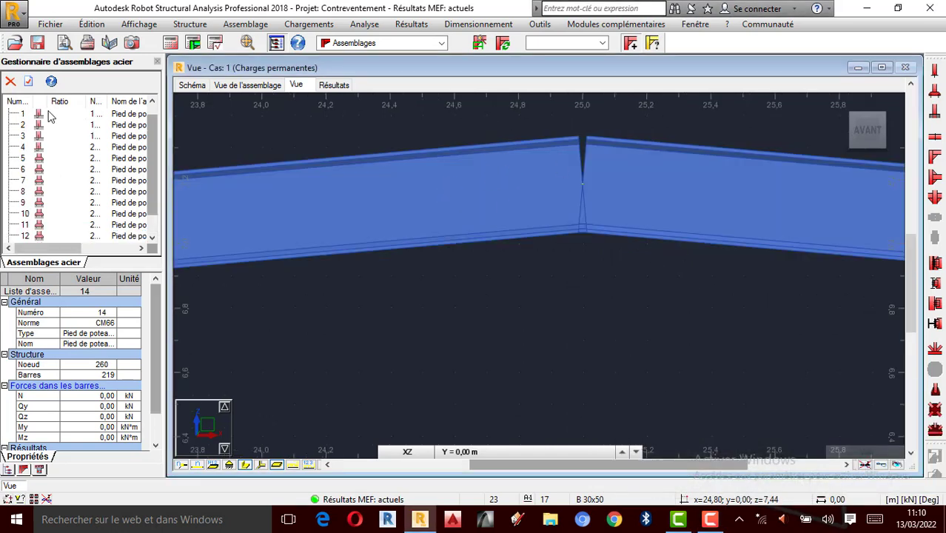
# Open the definition of connection 1, the hinged column base of bar 111, and move its dialog beside the connection list.
pyautogui.scroll(1, 49, 122)
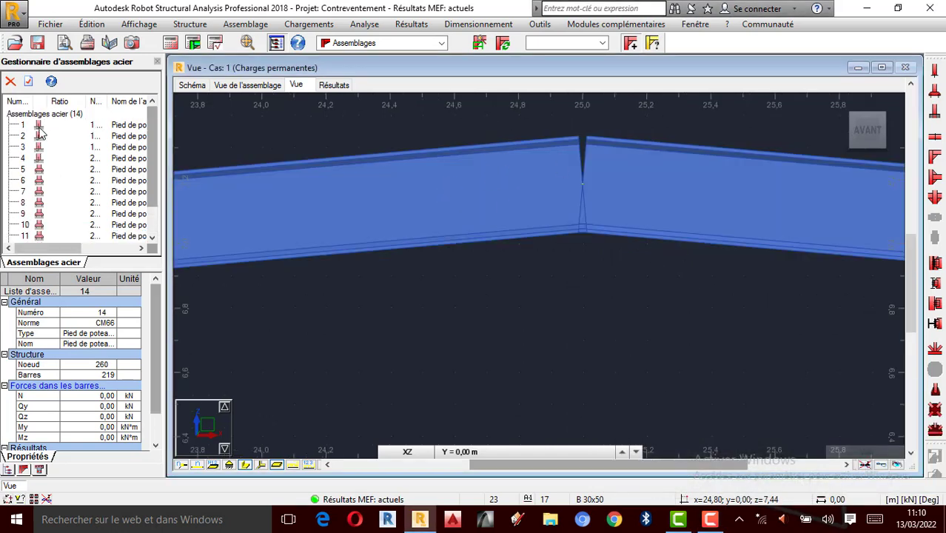
pyautogui.click(39, 125)
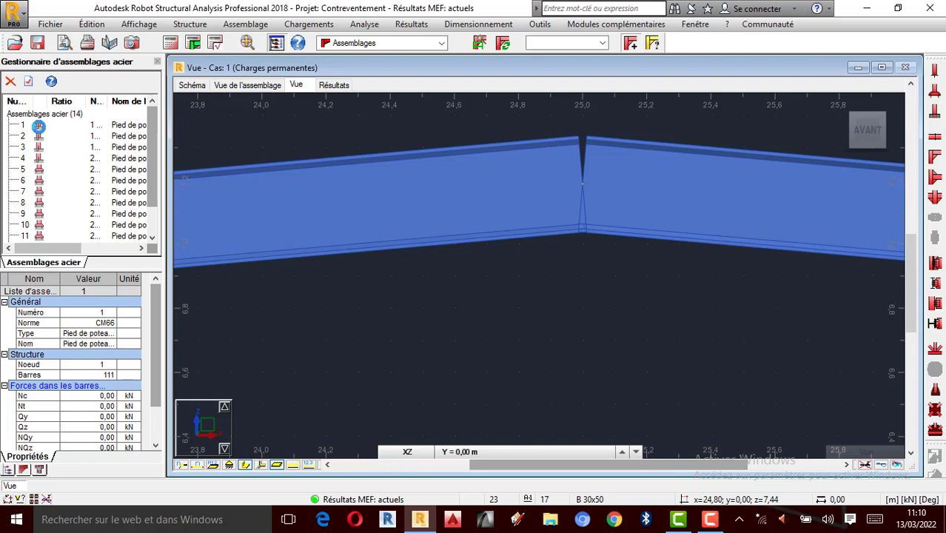
pyautogui.doubleClick(39, 125)
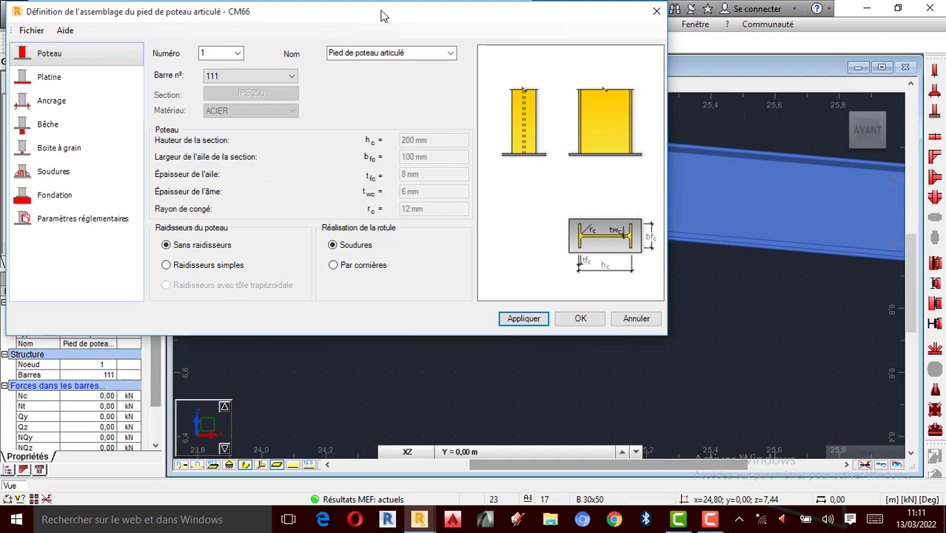
pyautogui.moveTo(384, 16); pyautogui.dragTo(453, 68)
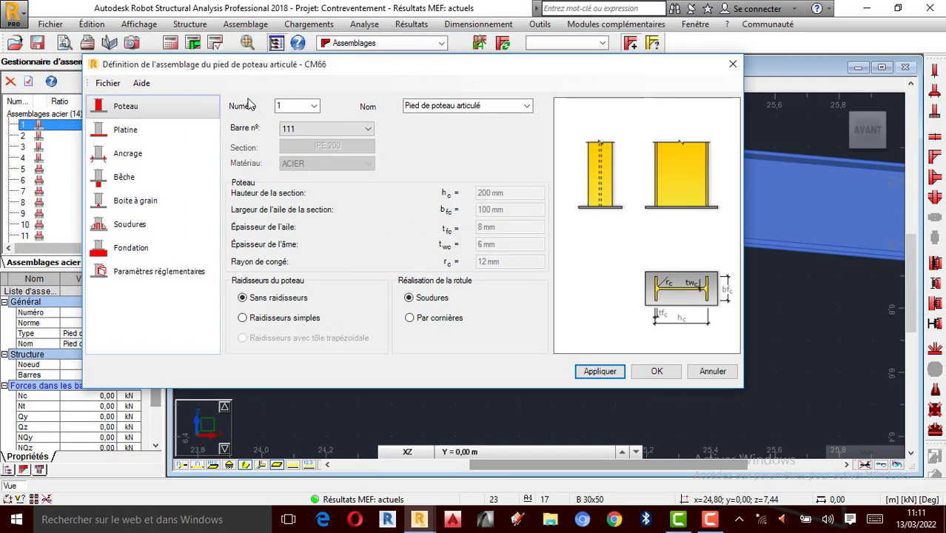
pyautogui.moveTo(323, 77); pyautogui.dragTo(414, 97)
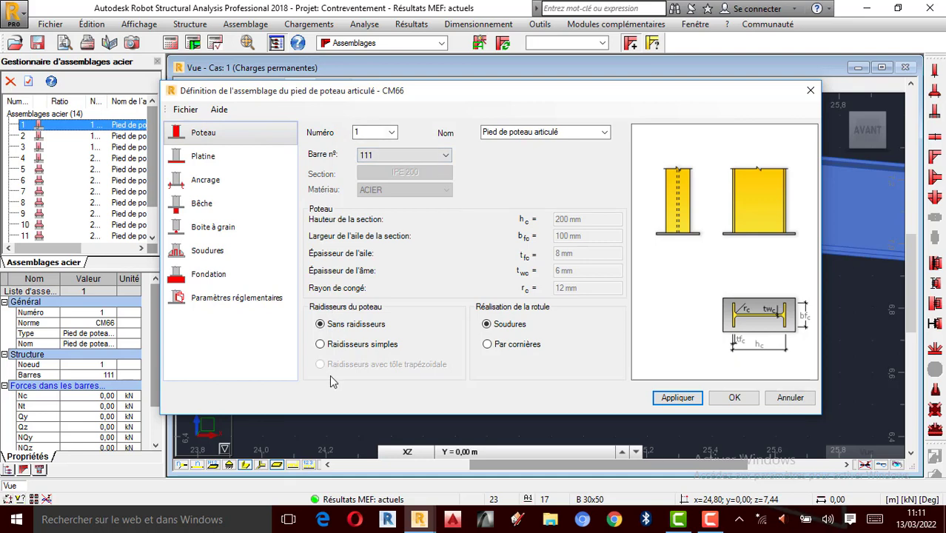
# Give the column base simple stiffeners (Raidisseurs simples), arranged as two vertical stiffeners under a horizontal one.
pyautogui.click(320, 344)
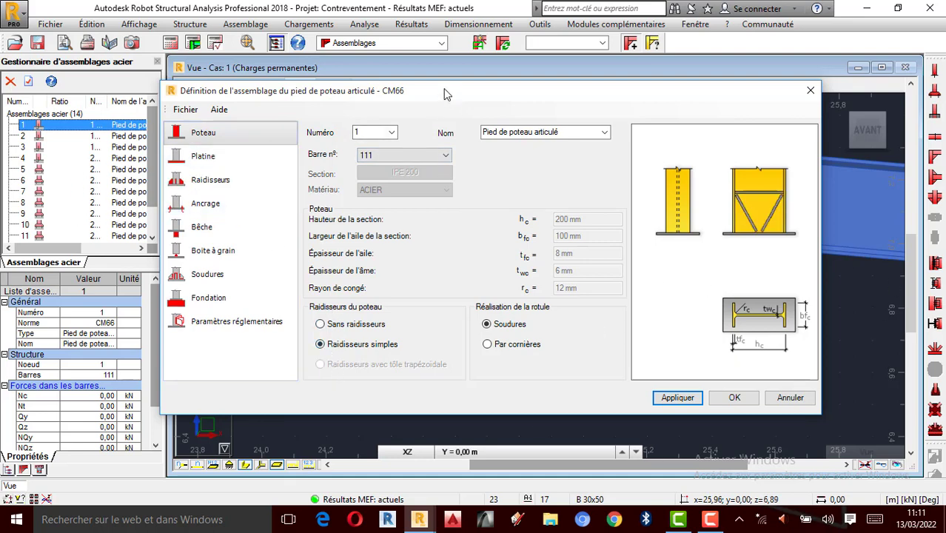
pyautogui.click(219, 165)
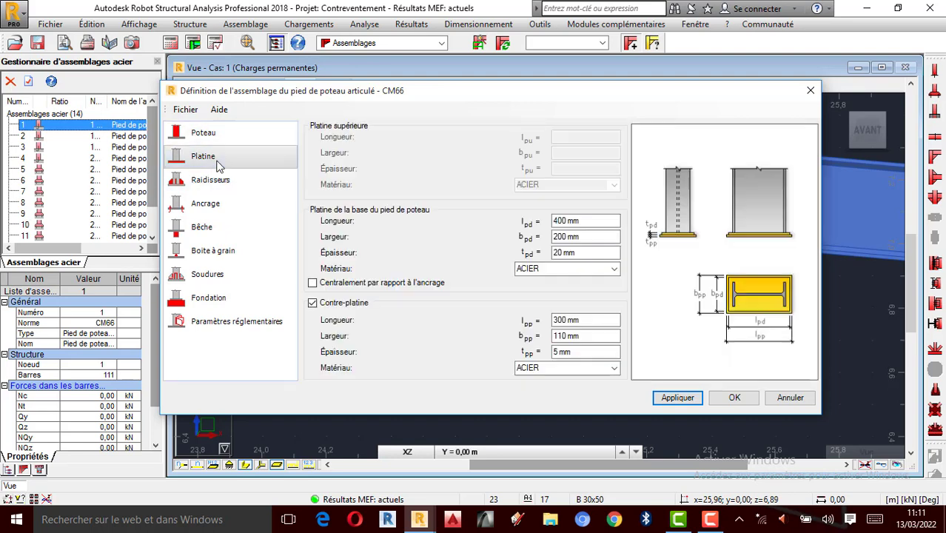
pyautogui.click(205, 135)
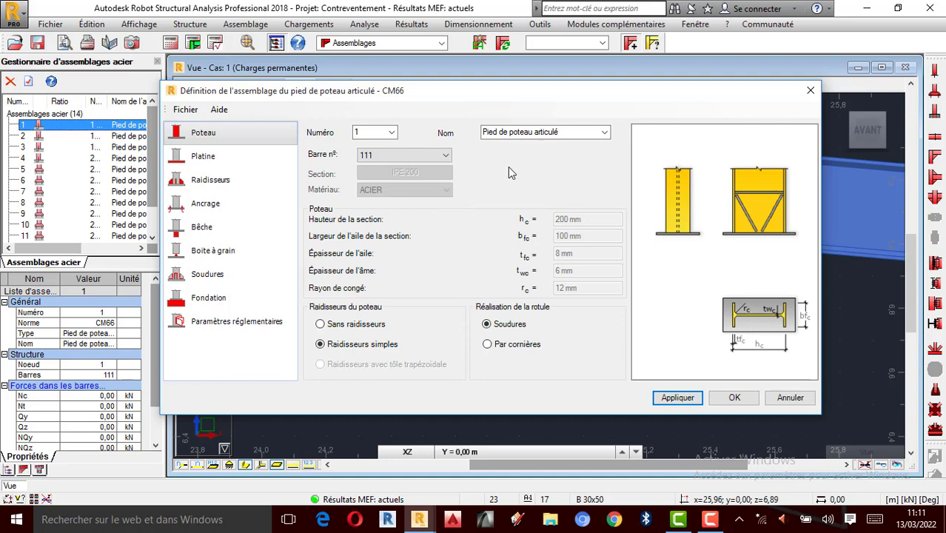
pyautogui.click(214, 162)
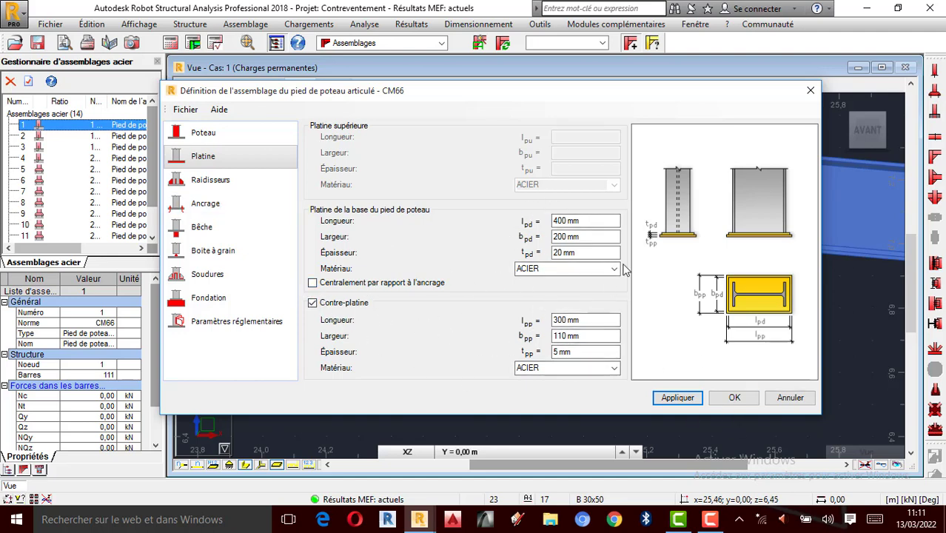
pyautogui.click(200, 180)
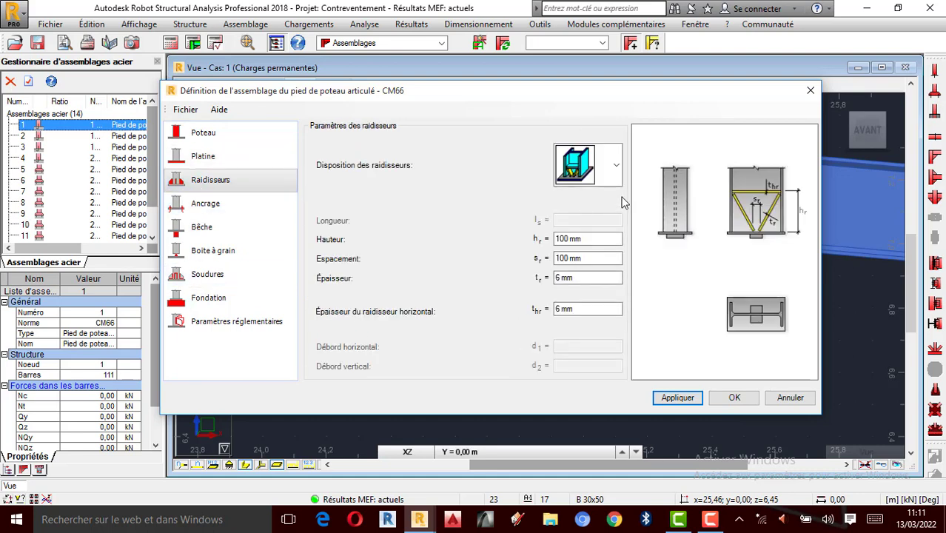
pyautogui.click(616, 170)
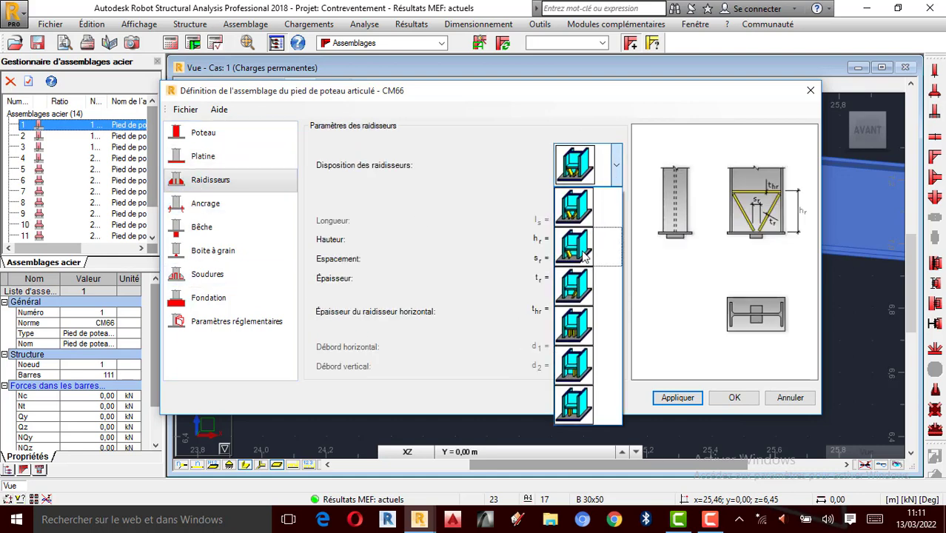
pyautogui.click(574, 327)
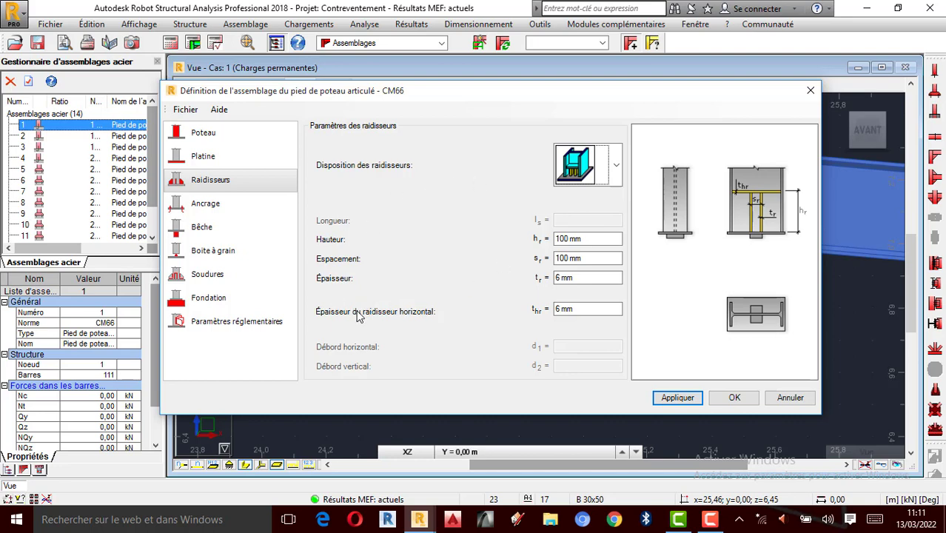
# Review the column base's anchorage, shear key, Boite à grain and weld settings, including the available shear key sections and types.
pyautogui.click(216, 209)
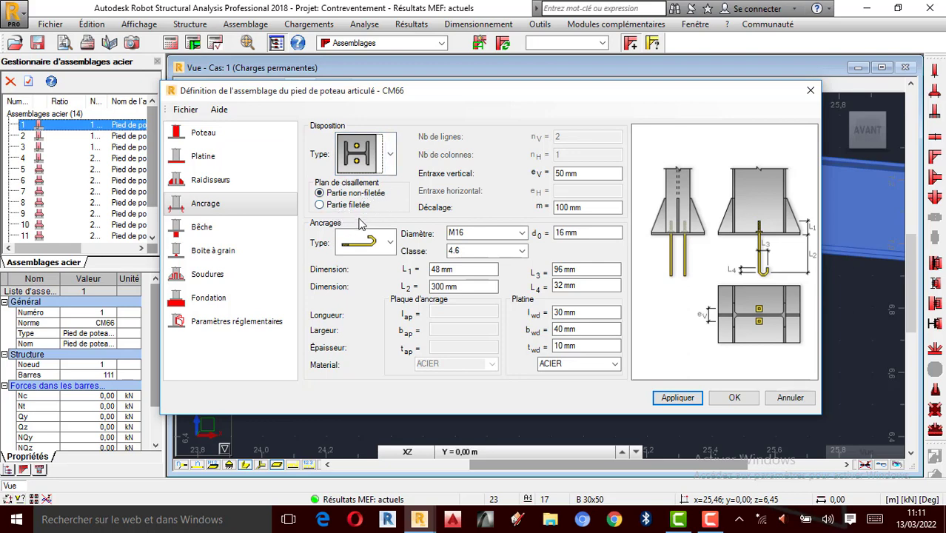
pyautogui.click(202, 227)
pyautogui.click(434, 213)
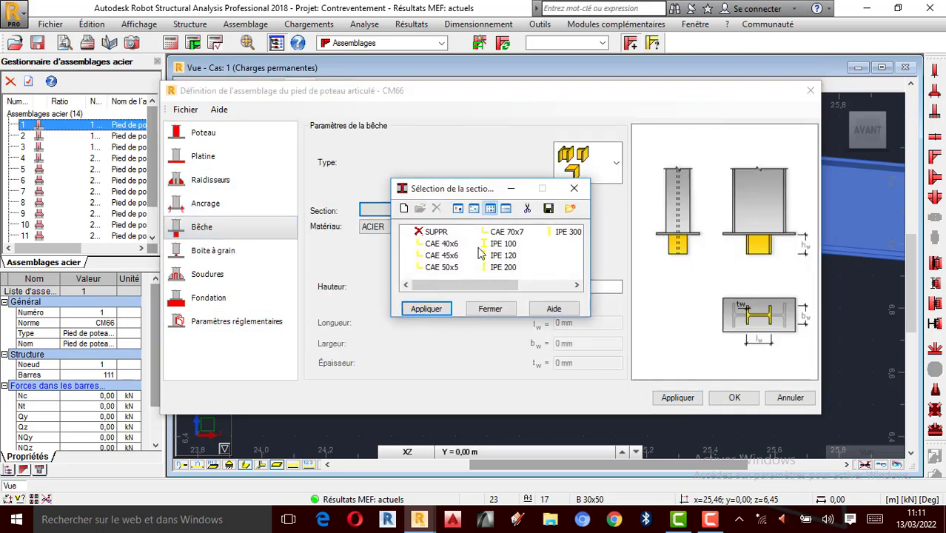
pyautogui.click(574, 188)
pyautogui.click(616, 164)
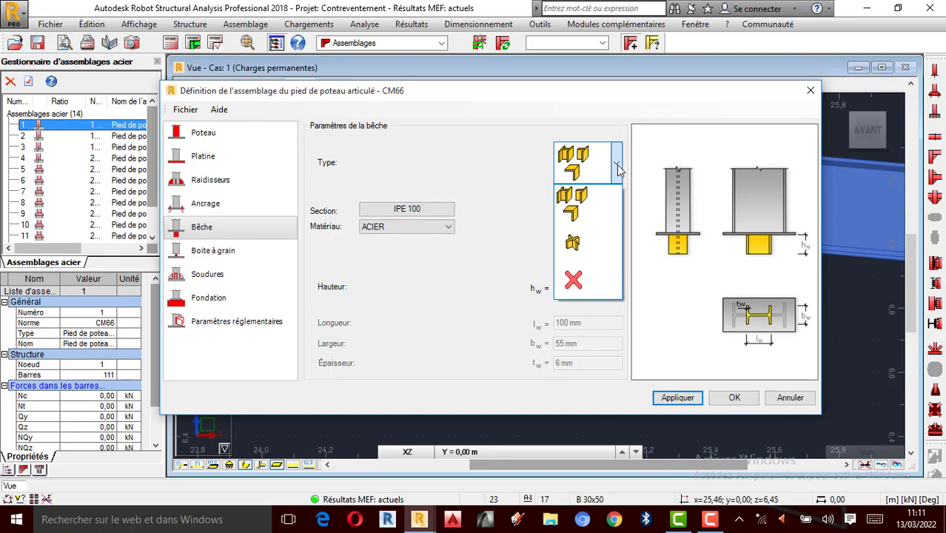
pyautogui.click(600, 206)
pyautogui.click(211, 252)
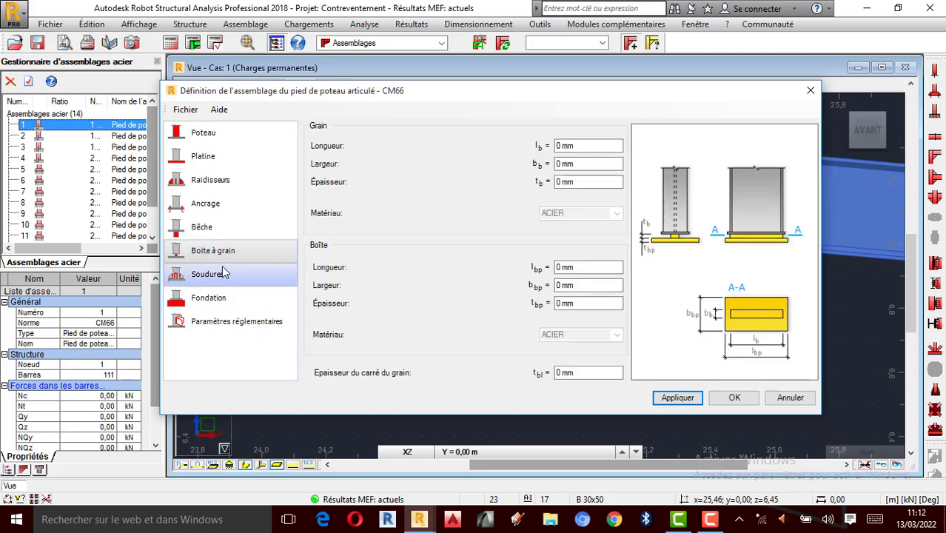
pyautogui.click(238, 275)
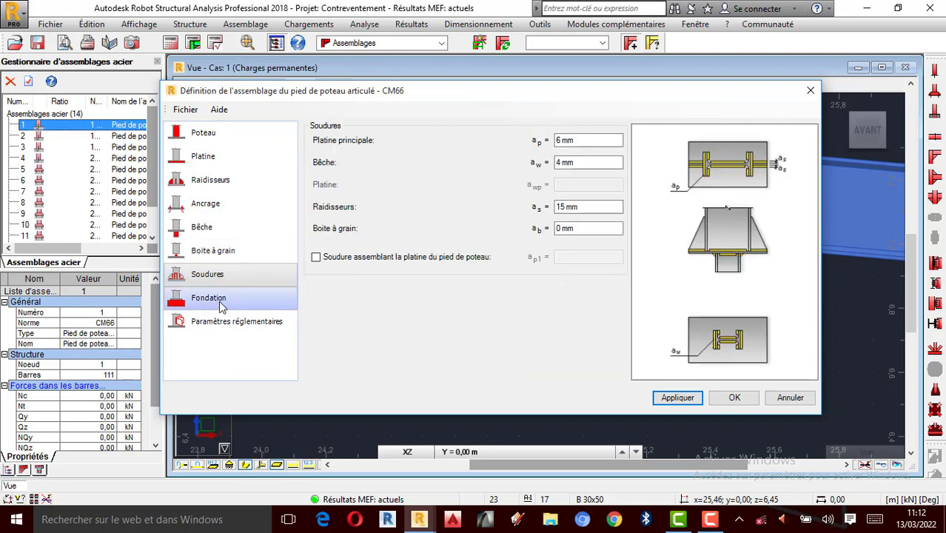
# Try to change the foundation's concrete to BETON30, and close the connection definition without applying it.
pyautogui.click(225, 304)
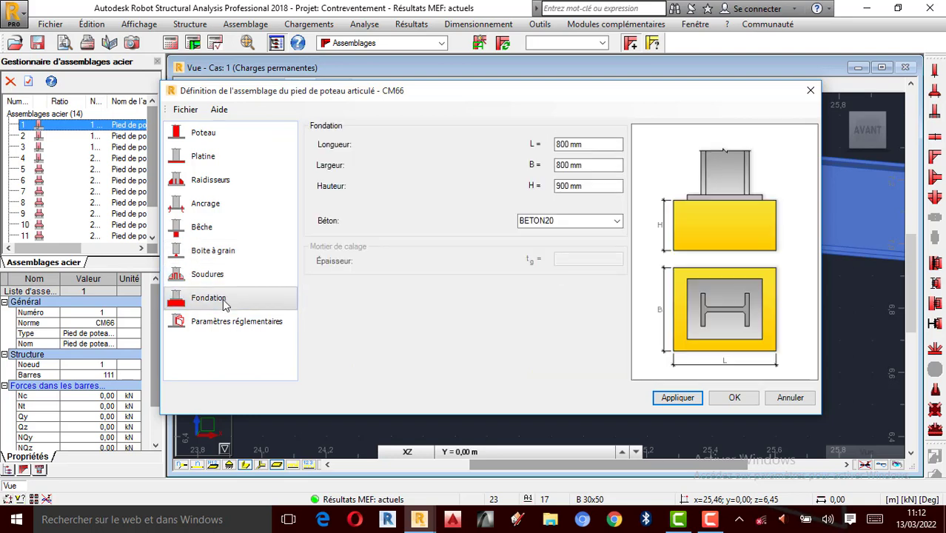
pyautogui.click(616, 220)
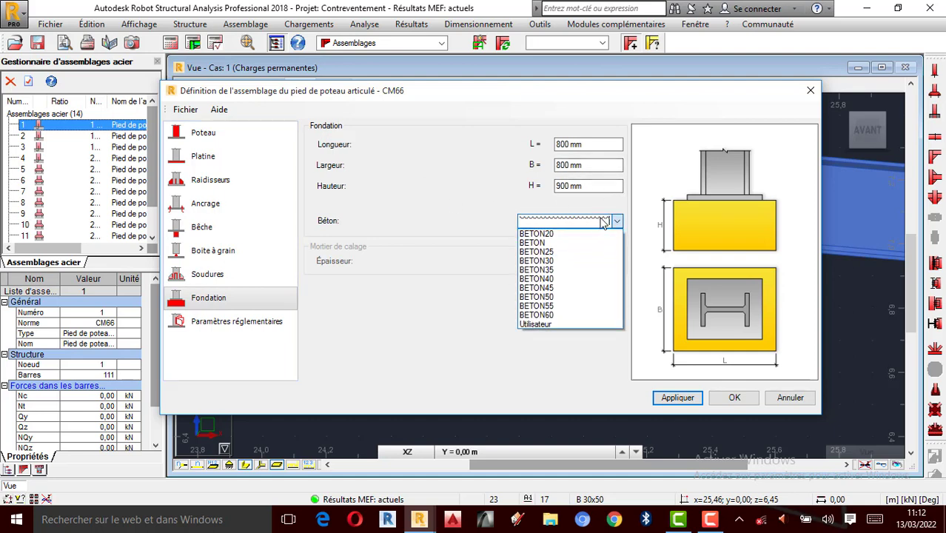
pyautogui.click(540, 260)
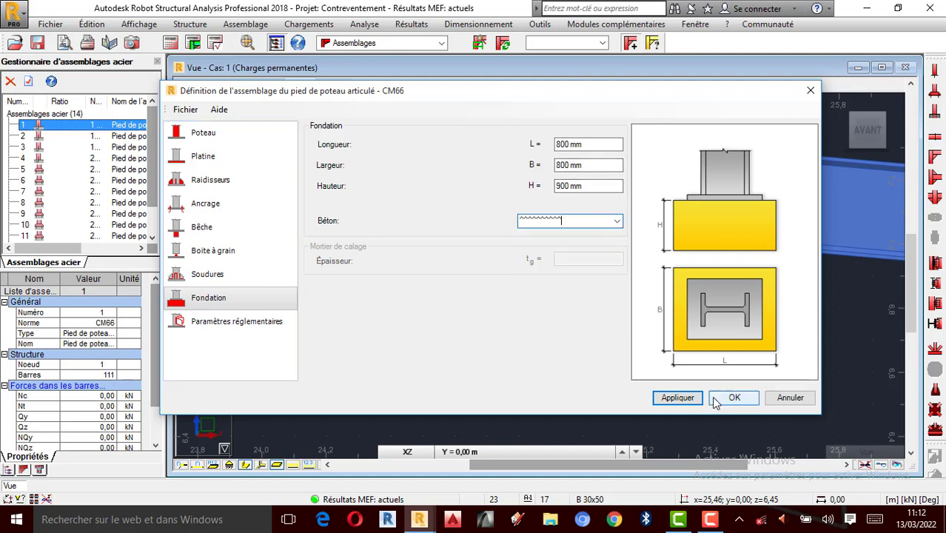
pyautogui.click(617, 220)
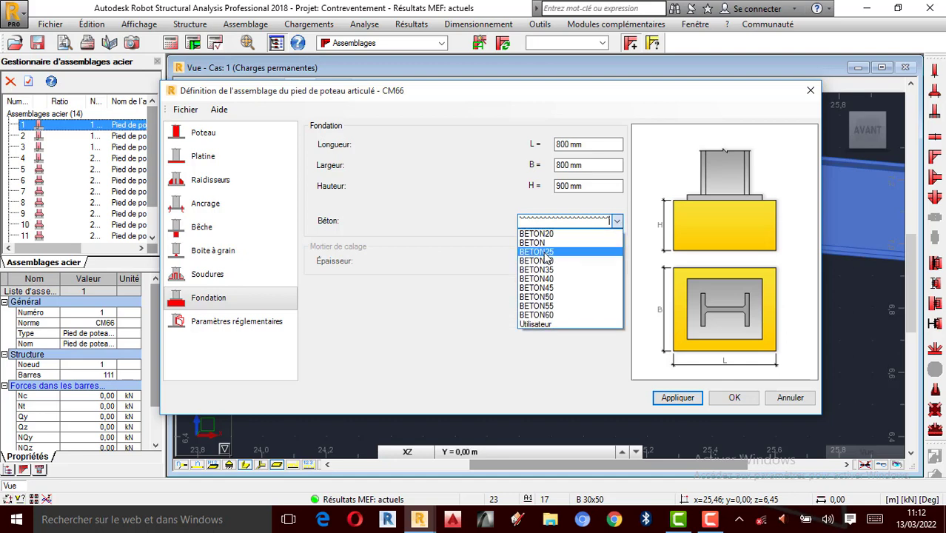
pyautogui.press('Escape')
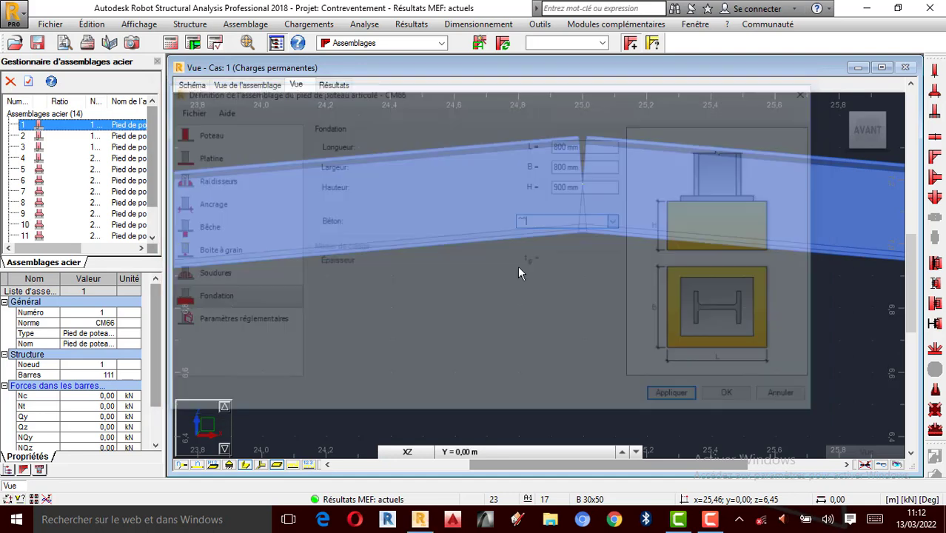
# Reopen the definition of connection 1 and try to set its foundation concrete to BETON25.
pyautogui.doubleClick(69, 128)
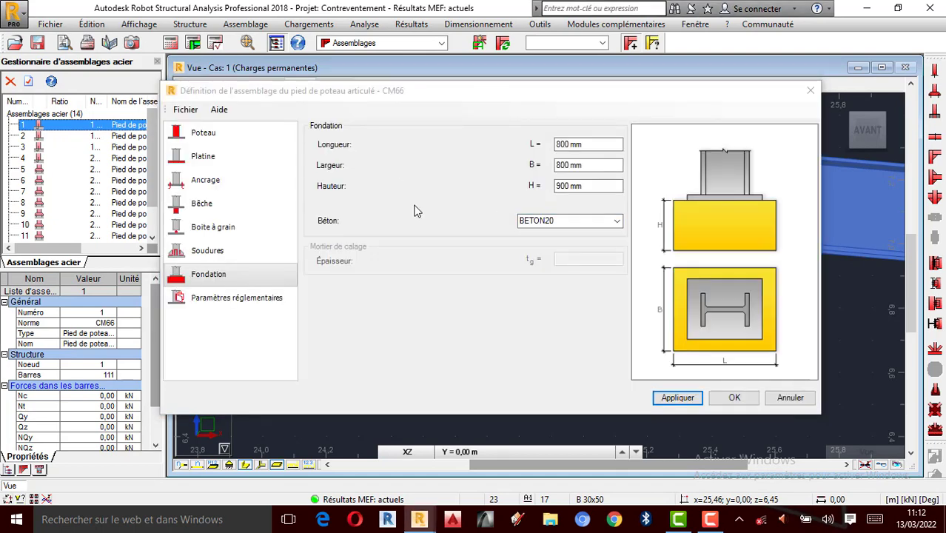
pyautogui.click(614, 226)
pyautogui.click(552, 252)
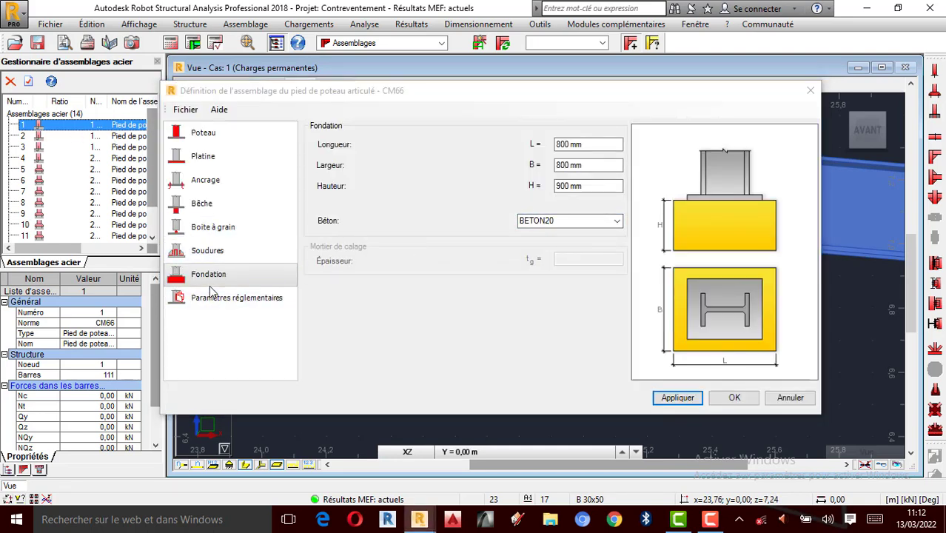
# Review the regulatory parameters of connection 1 and close its definition.
pyautogui.click(240, 300)
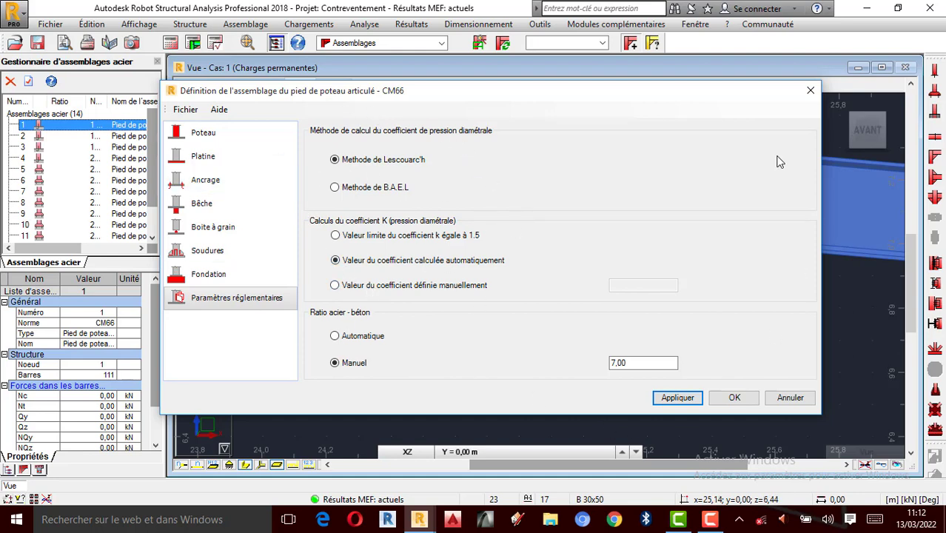
pyautogui.click(736, 397)
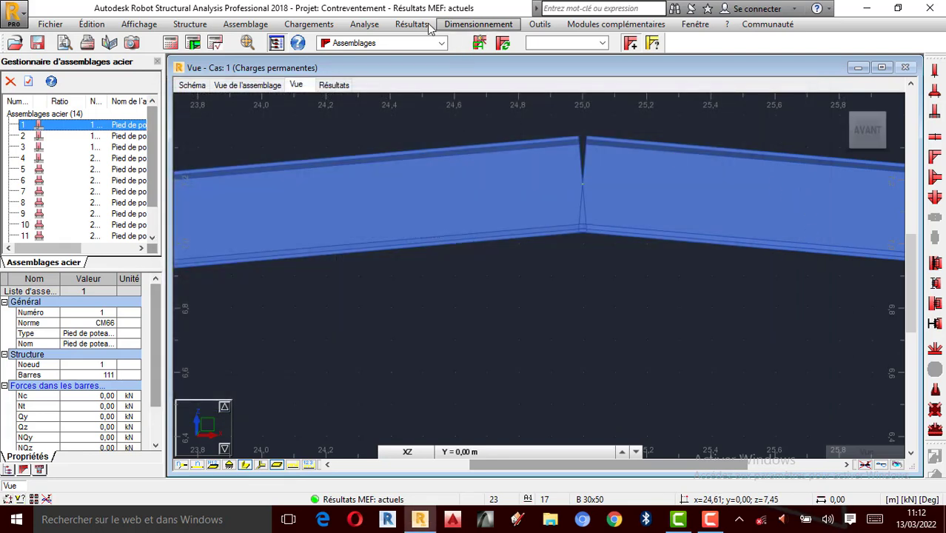
# Check the default materials in the task preferences and the display scheme in the general preferences, changing nothing.
pyautogui.click(548, 25)
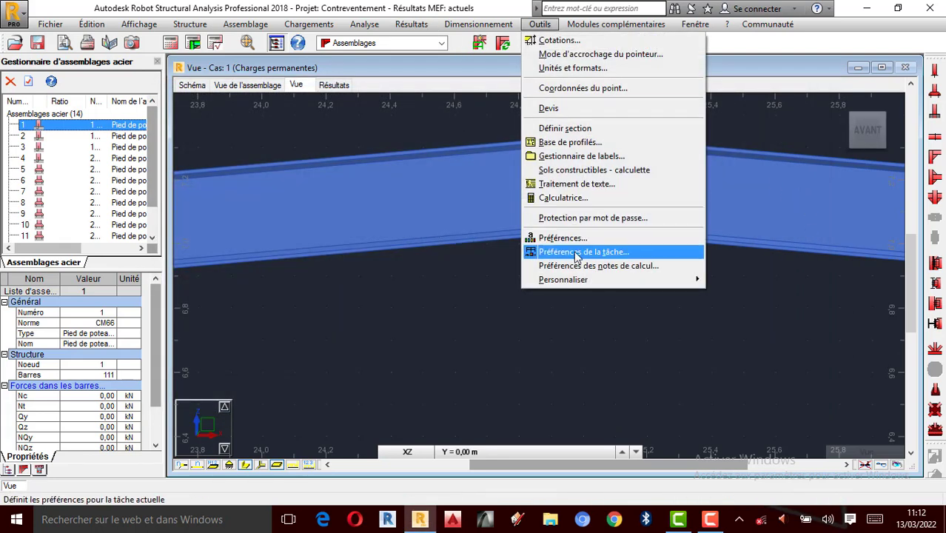
pyautogui.click(576, 249)
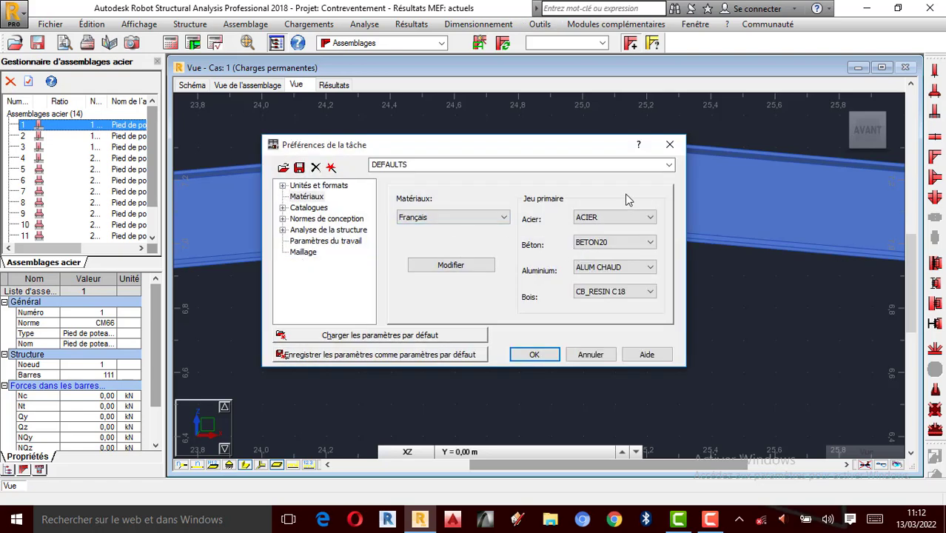
pyautogui.click(670, 145)
pyautogui.click(540, 25)
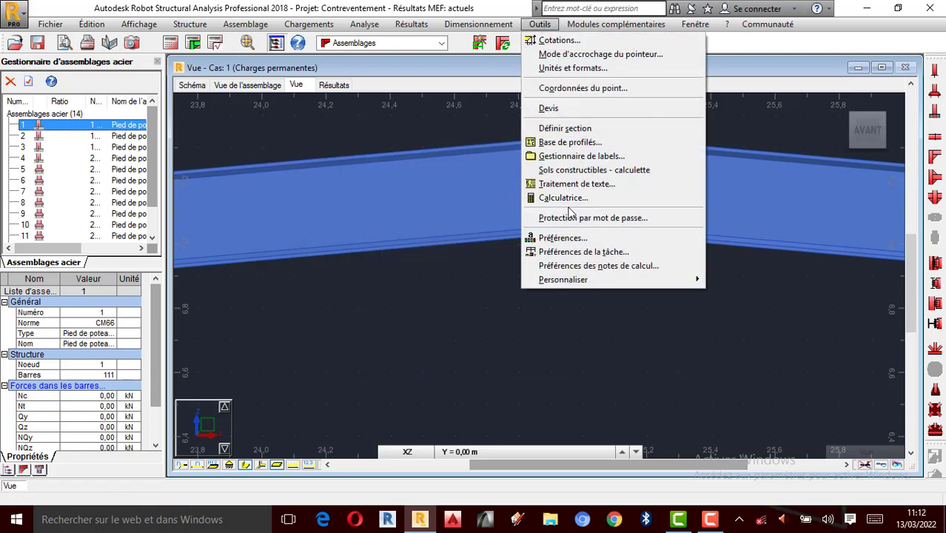
pyautogui.click(565, 239)
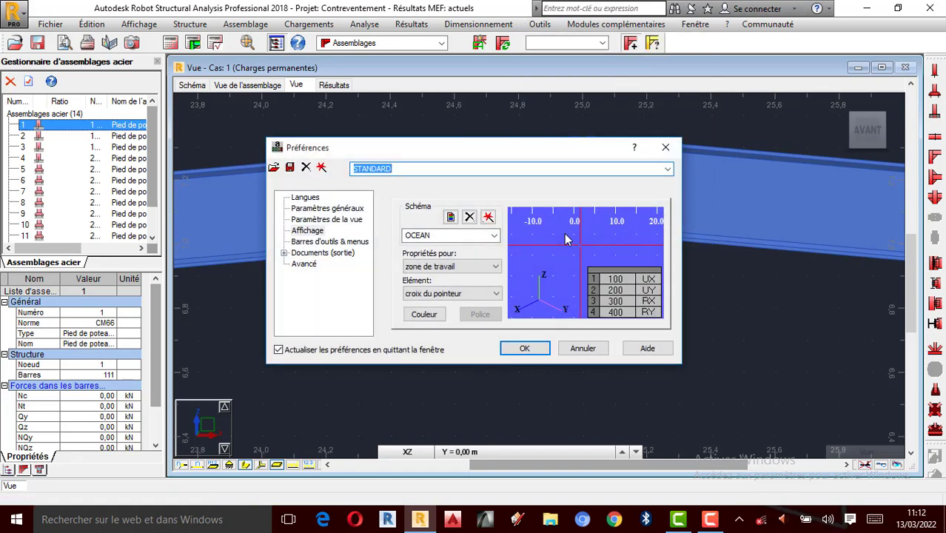
pyautogui.click(666, 148)
# Examine the load codes under the design standards of the task preferences, including the weighting (Pondérations) code, and close without changes.
pyautogui.click(540, 24)
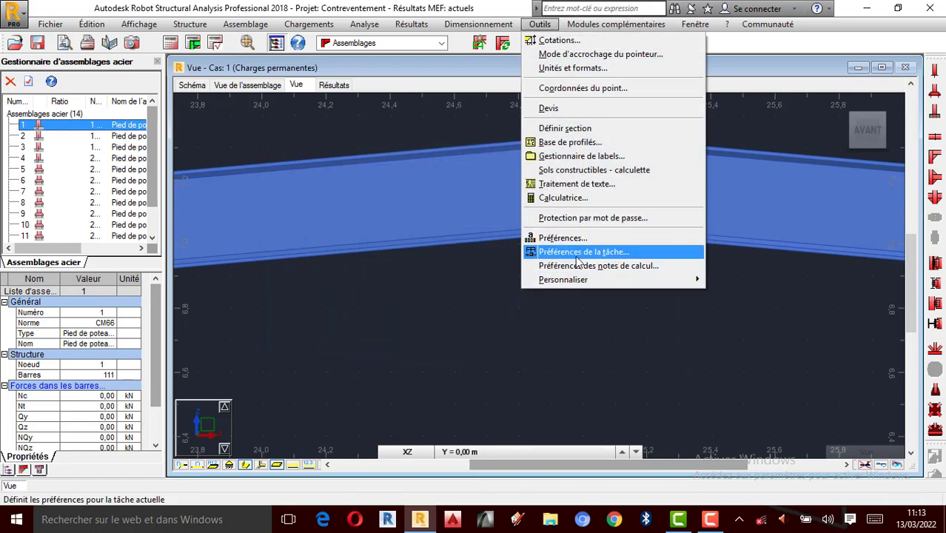
pyautogui.click(581, 253)
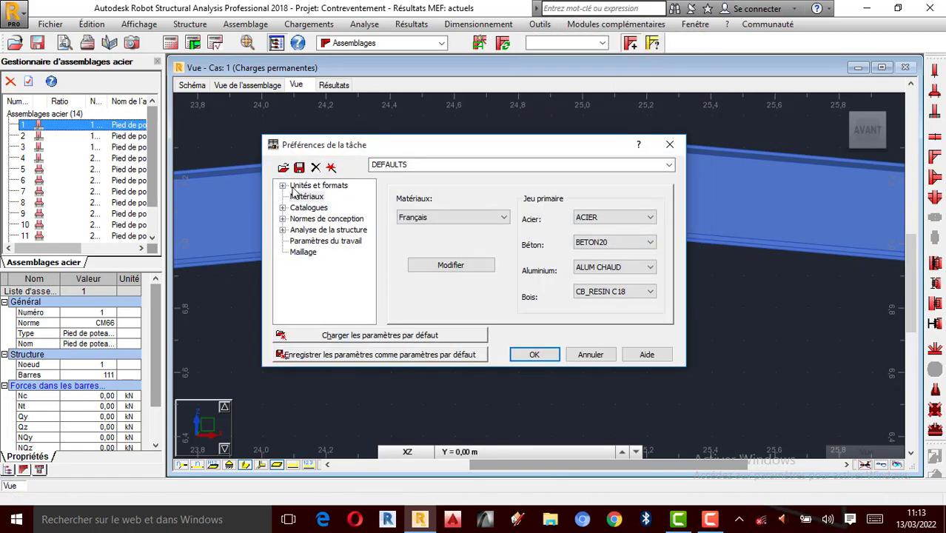
pyautogui.click(283, 186)
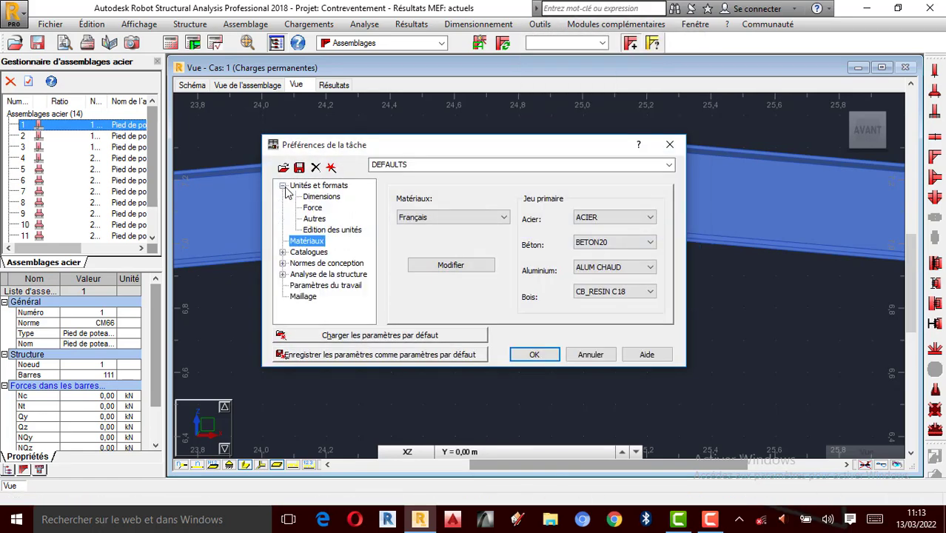
pyautogui.click(282, 264)
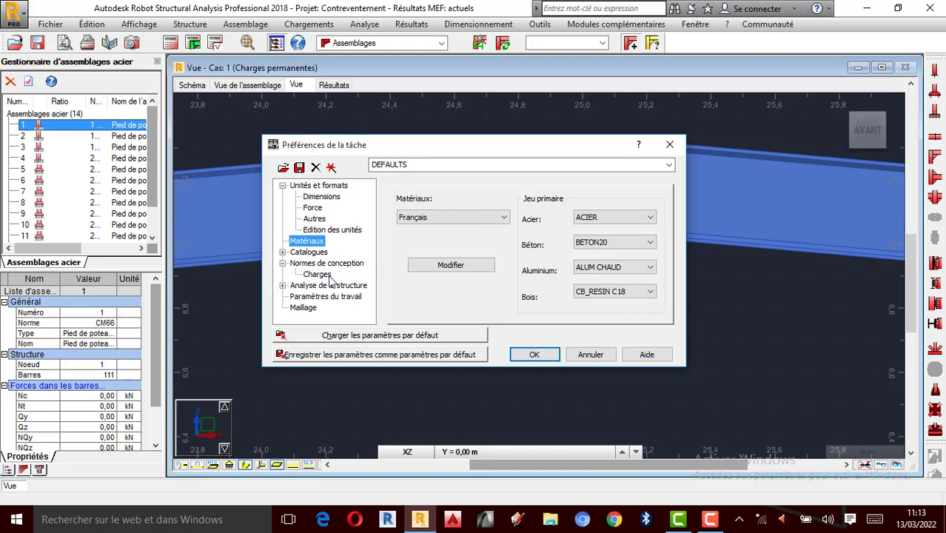
pyautogui.click(319, 275)
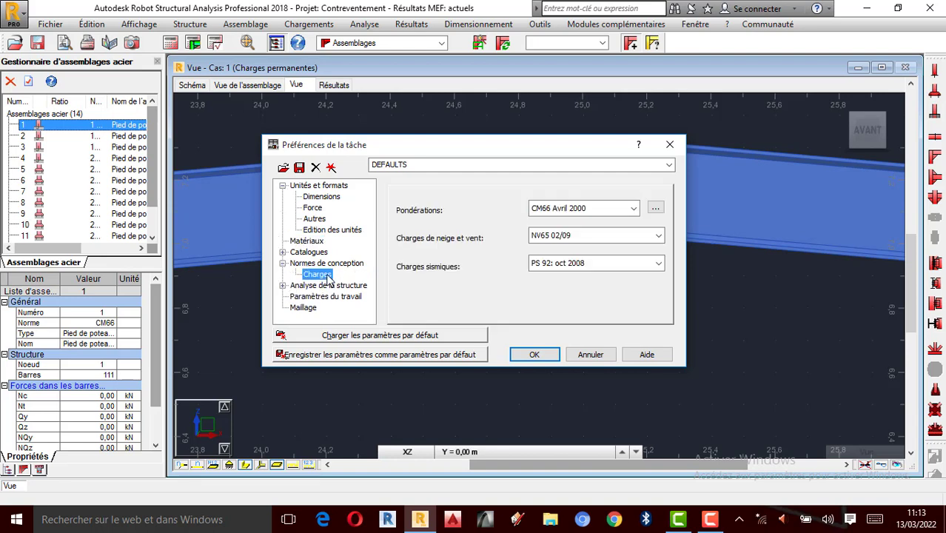
pyautogui.click(634, 208)
pyautogui.click(634, 208)
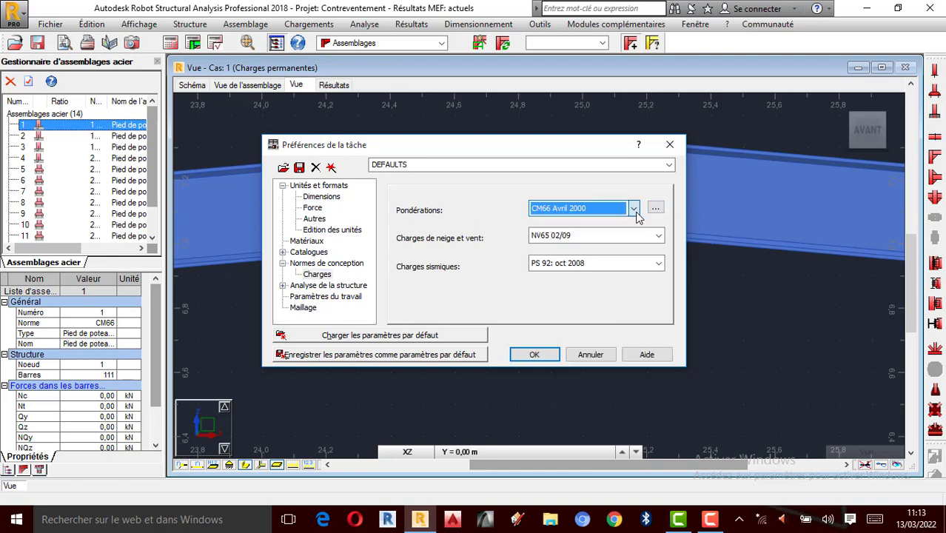
pyautogui.click(669, 145)
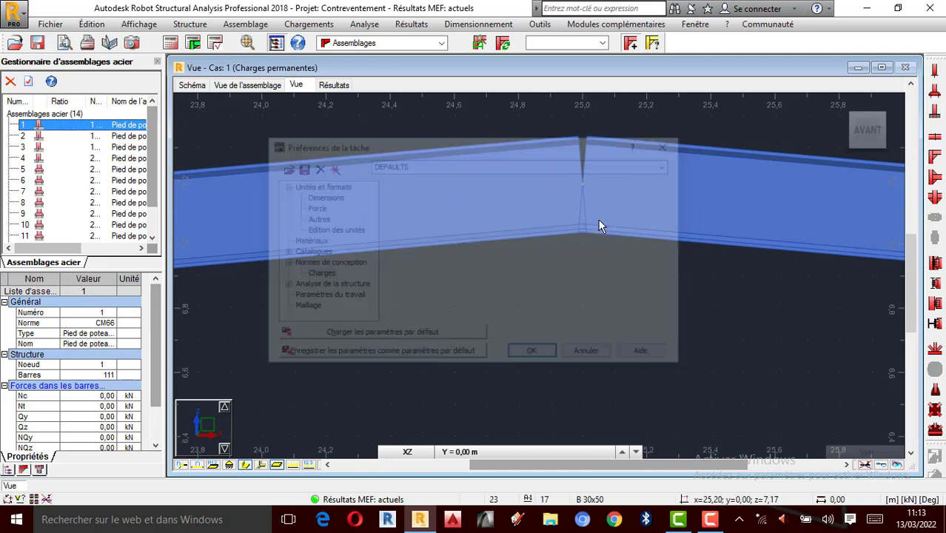
# Reopen the definition of connection 1, review its column (Poteau) settings and close it without changes.
pyautogui.doubleClick(54, 128)
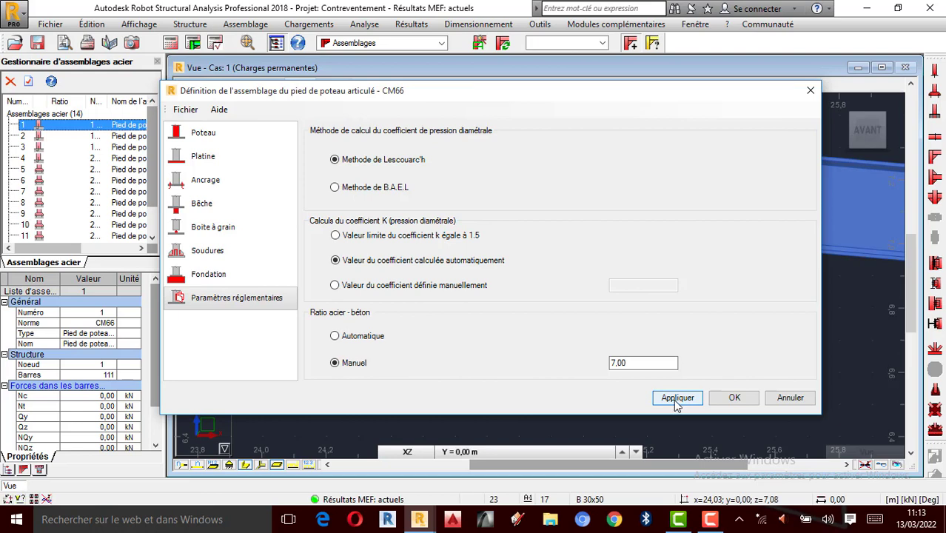
pyautogui.click(206, 156)
pyautogui.click(233, 135)
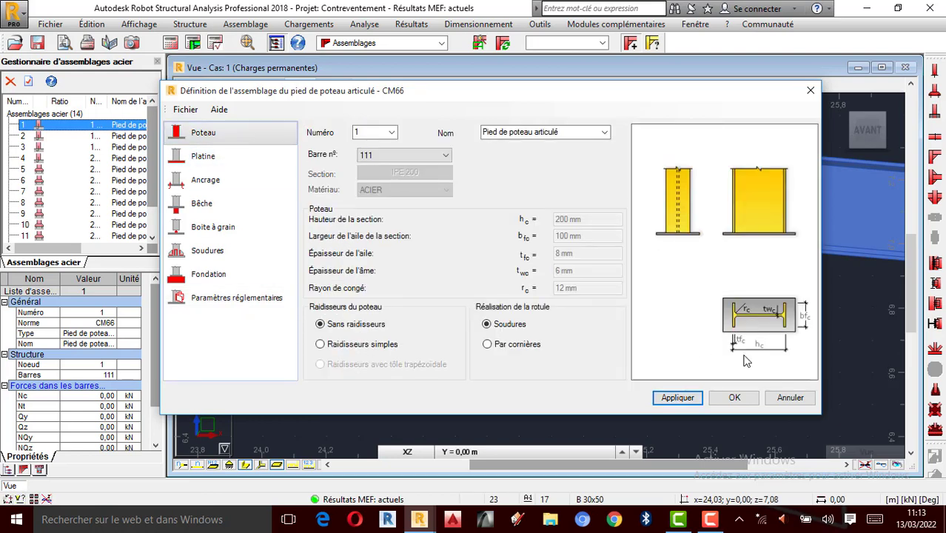
pyautogui.moveTo(880, 132)
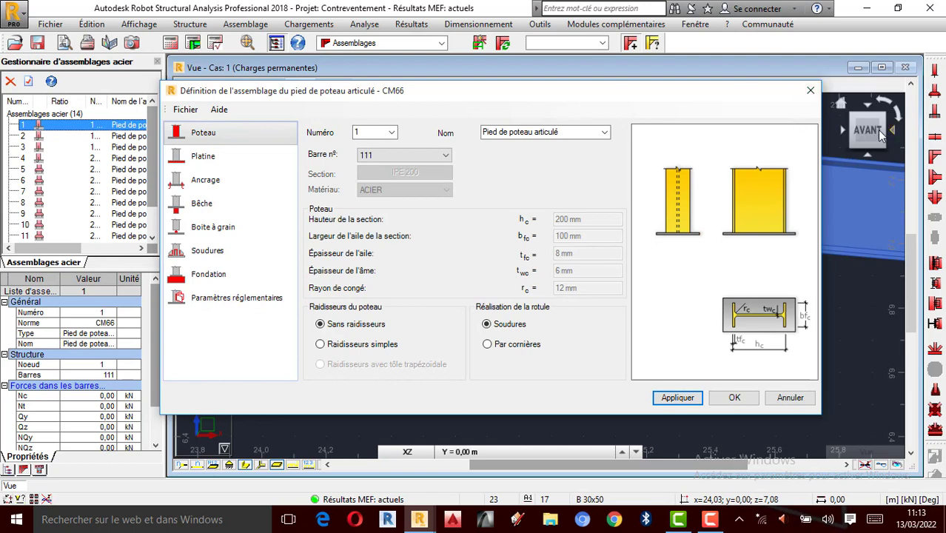
pyautogui.click(811, 90)
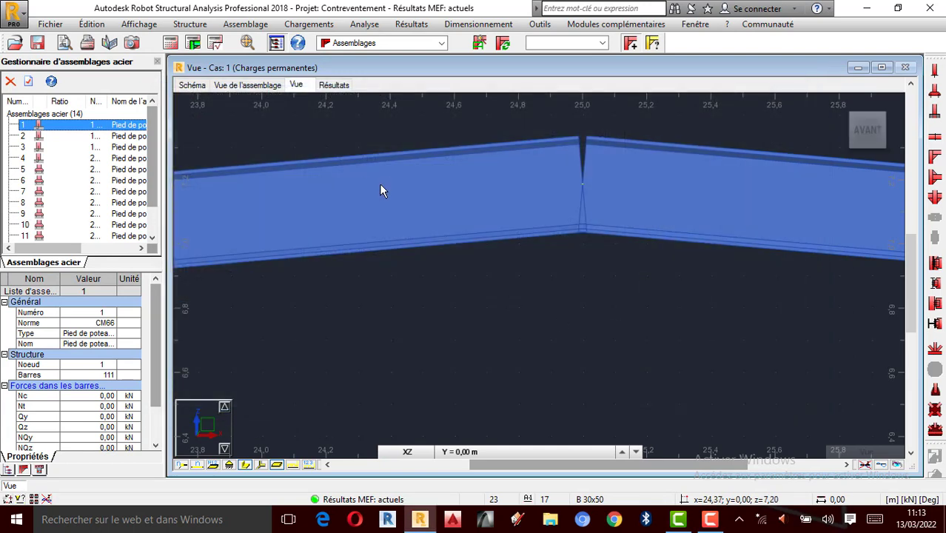
# Calculate connection 1 with the bar forces set to 10 kN and read through its verification note.
pyautogui.scroll(-1, 529, 293)
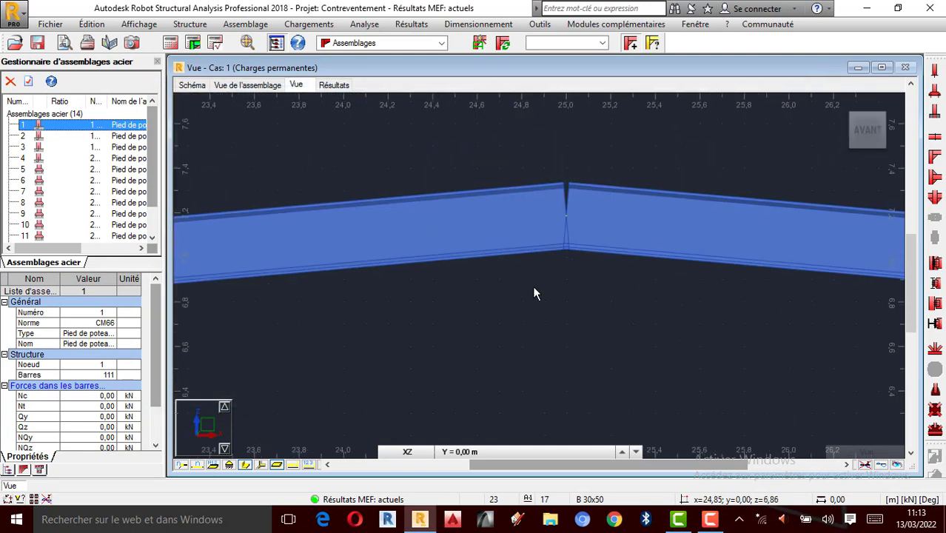
pyautogui.click(215, 43)
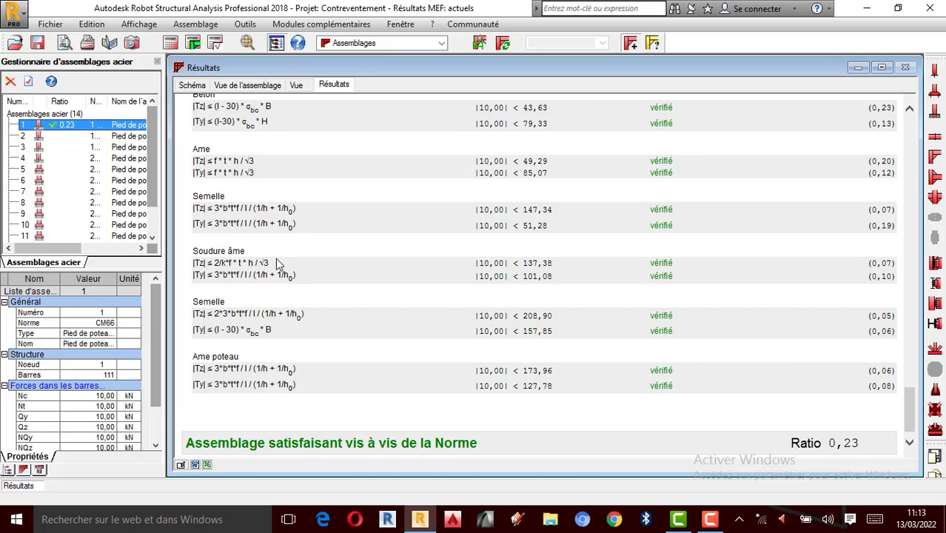
pyautogui.scroll(-1, 277, 259)
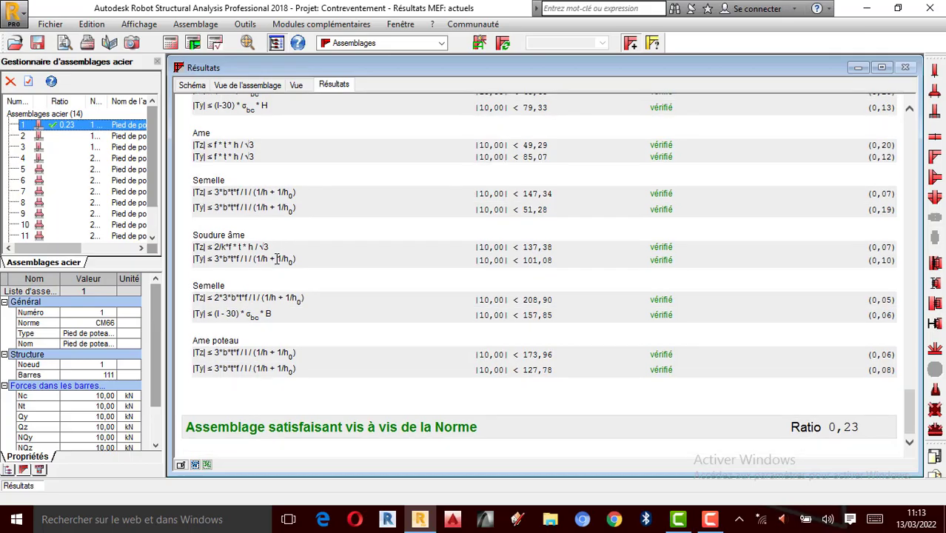
pyautogui.scroll(5, 364, 187)
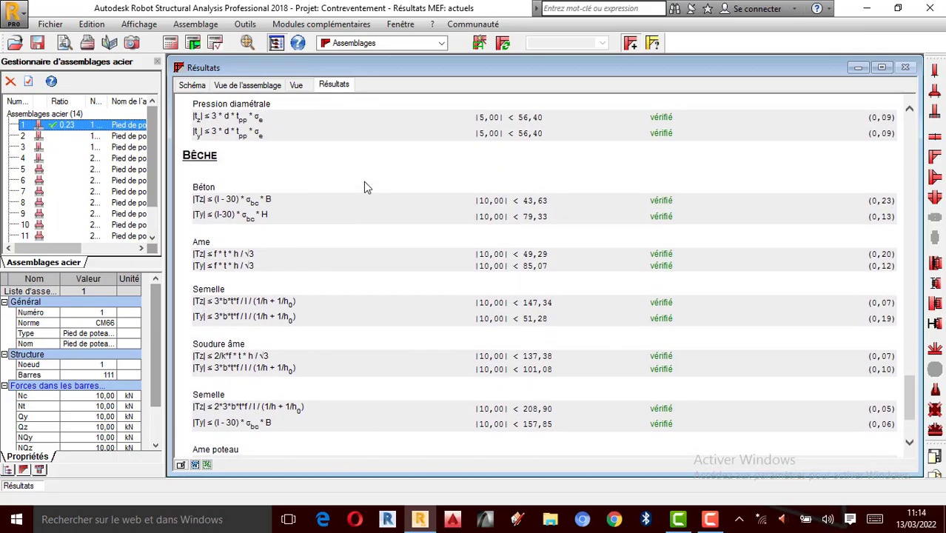
pyautogui.scroll(5, 393, 170)
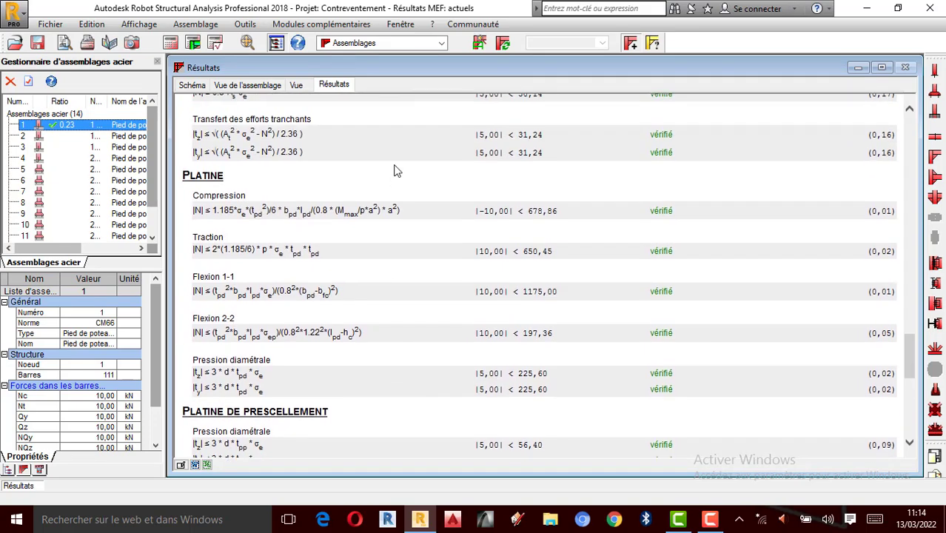
pyautogui.scroll(15, 409, 171)
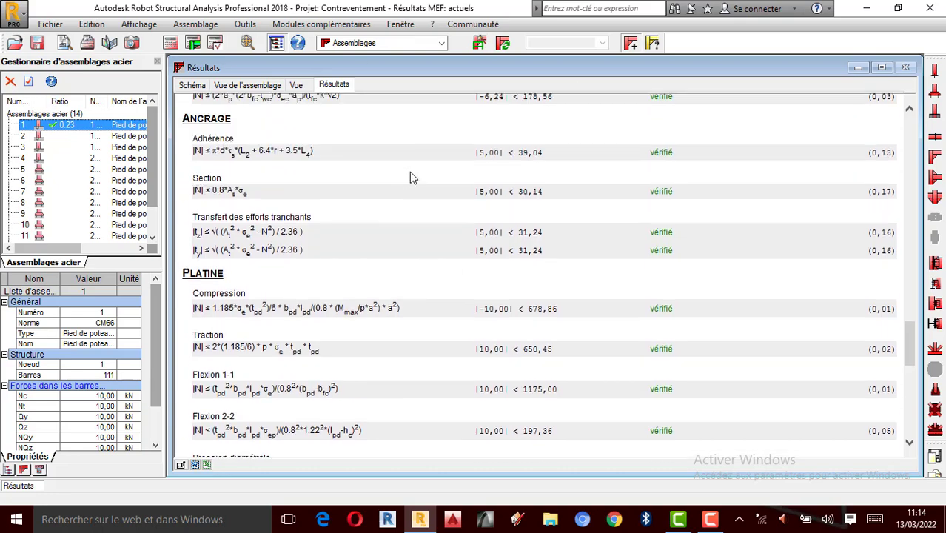
pyautogui.scroll(12, 409, 178)
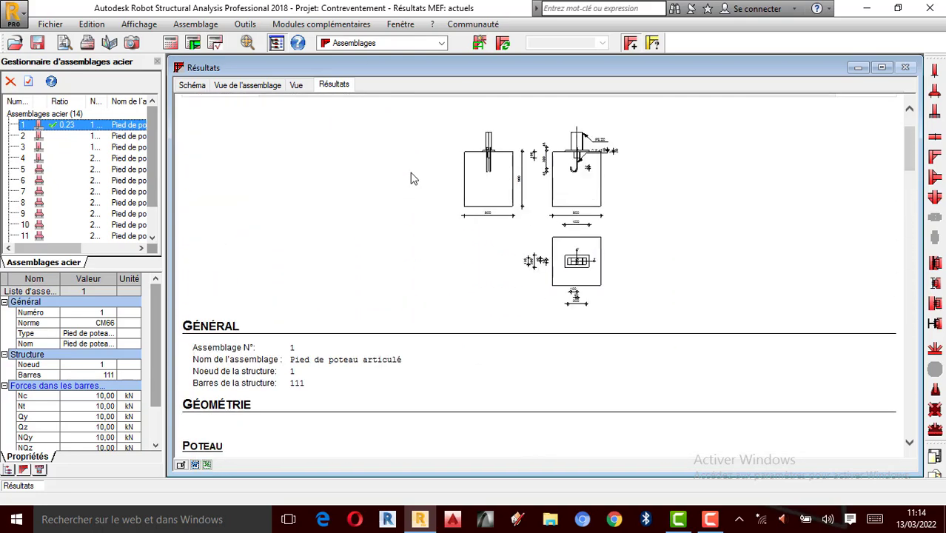
# Examine connection 1 in the schematic drawing and in the 3D connection view, including its base plate, shear key and anchors.
pyautogui.click(192, 85)
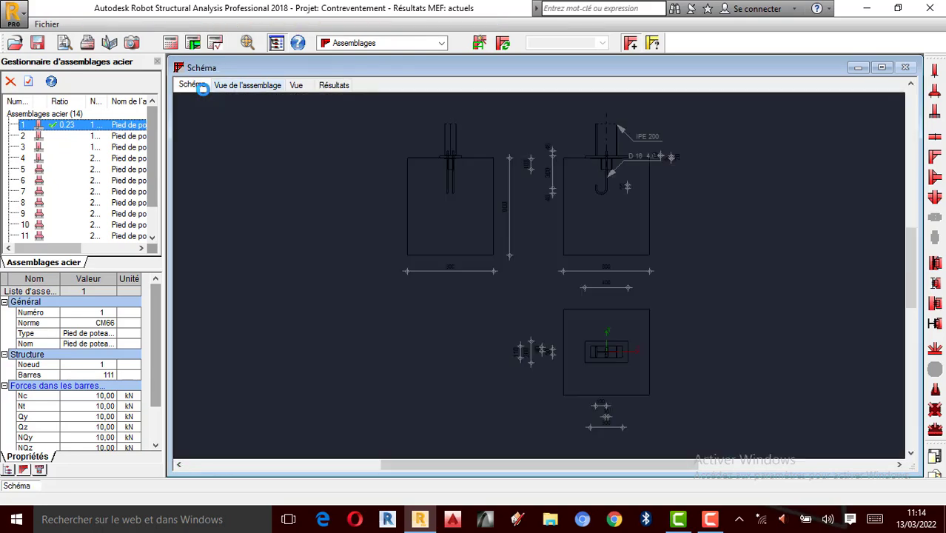
pyautogui.click(230, 88)
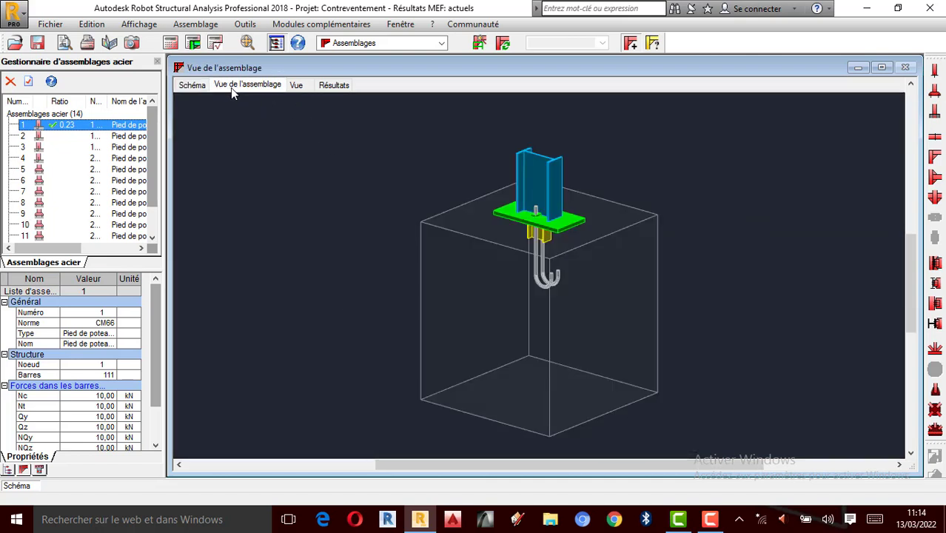
pyautogui.scroll(-2, 522, 207)
pyautogui.scroll(3, 521, 204)
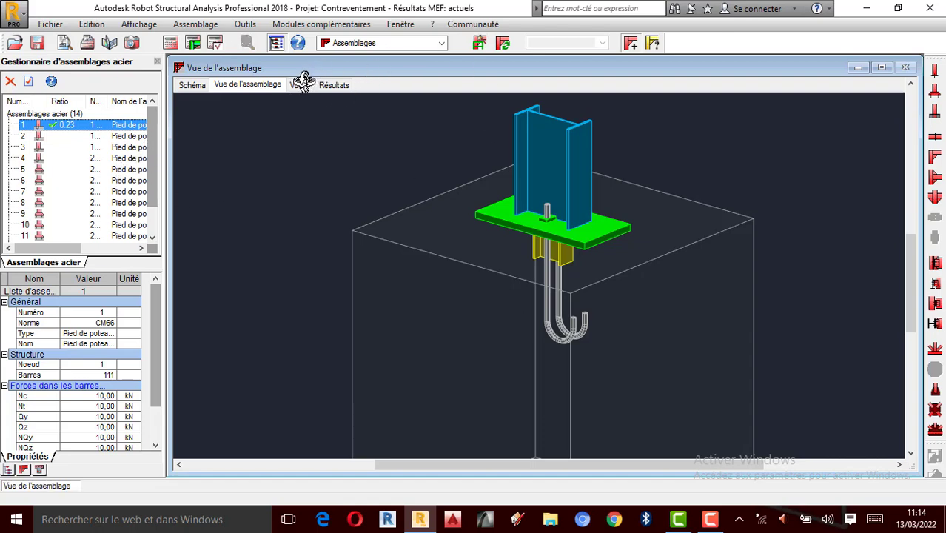
pyautogui.scroll(-3, 534, 201)
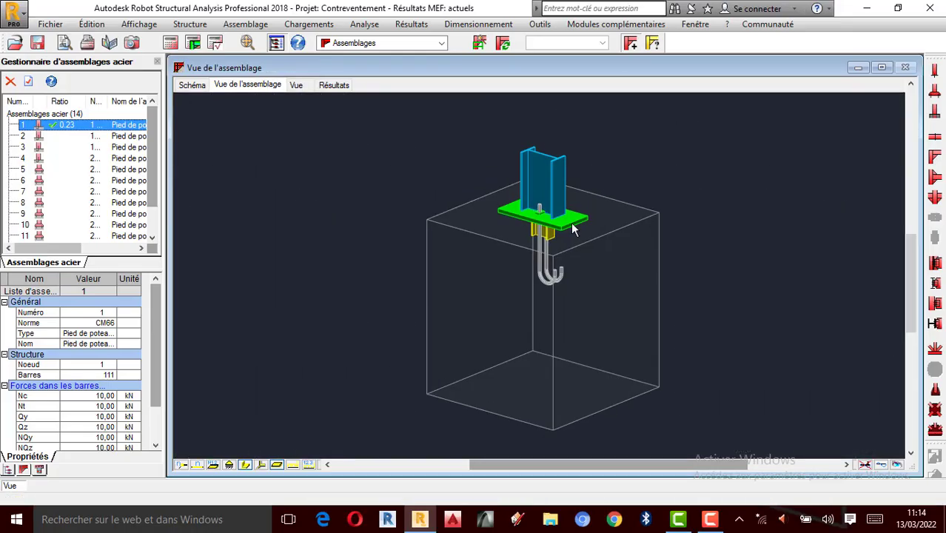
pyautogui.scroll(1, 560, 230)
pyautogui.scroll(-1, 591, 226)
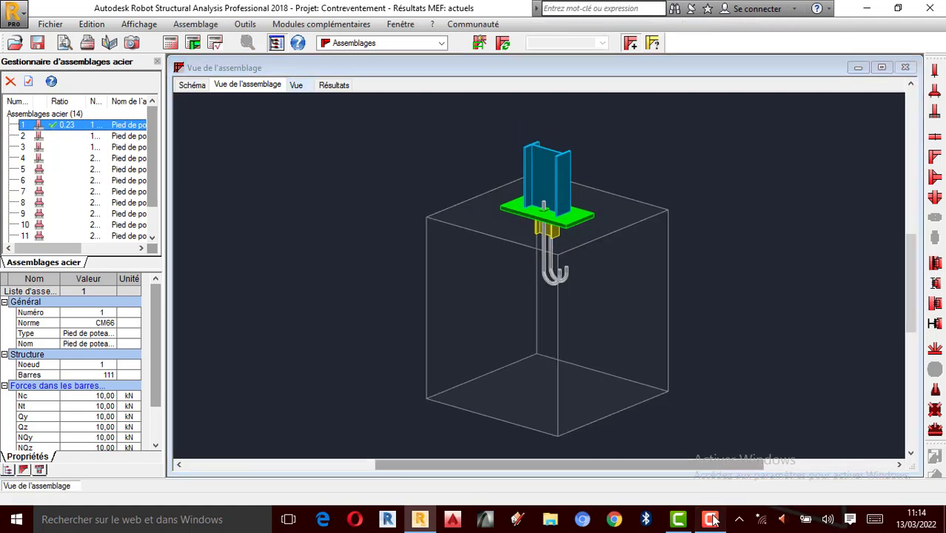